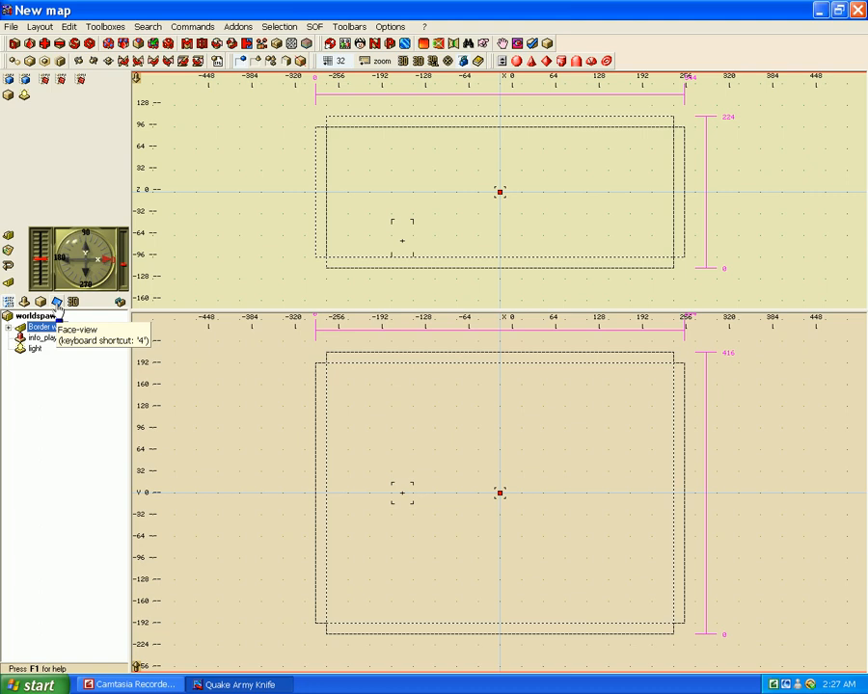
Step: Apply the armory/no_draw texture to all faces of the Border walls group and adjust it with minimum scaling
{"action": "left_click", "coordinate": [56, 301]}
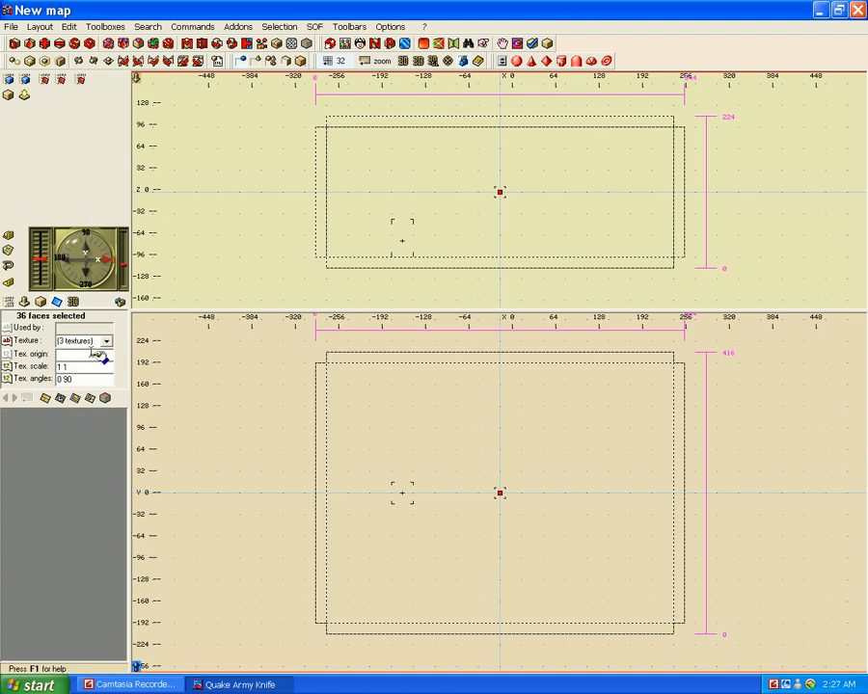
{"action": "left_click", "coordinate": [45, 403]}
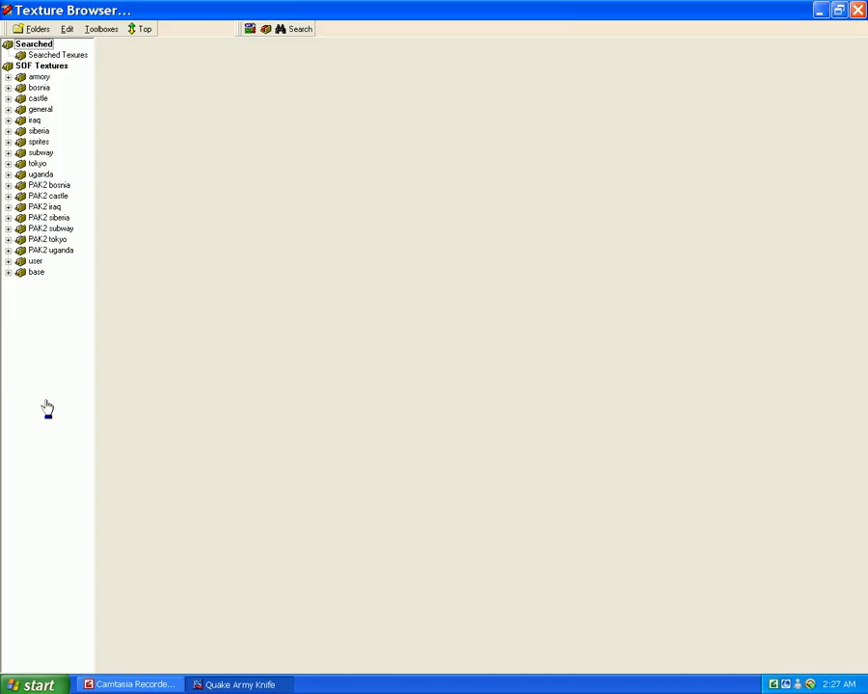
{"action": "left_click", "coordinate": [39, 79]}
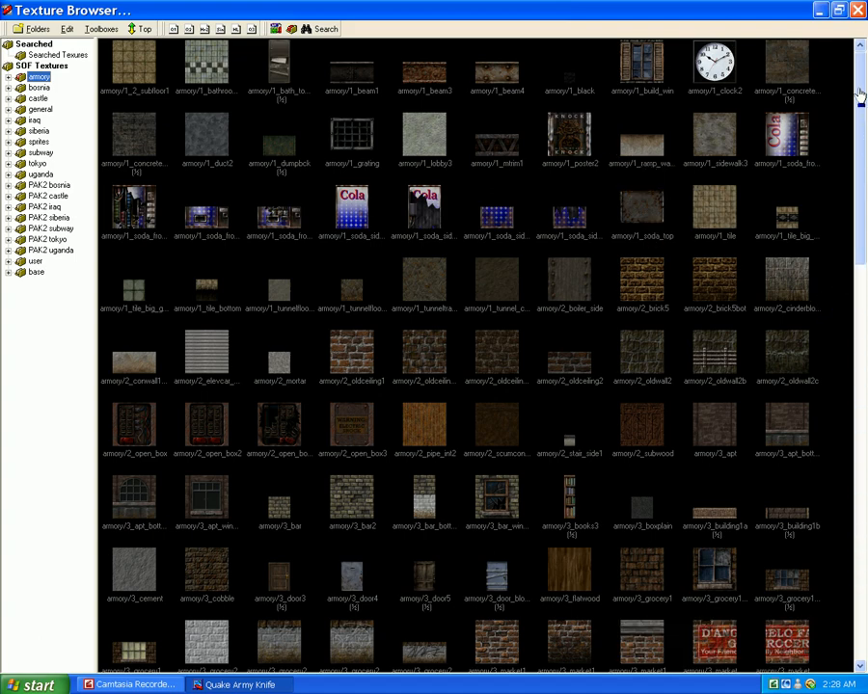
{"action": "left_click_drag", "start_coordinate": [861, 97], "coordinate": [865, 492]}
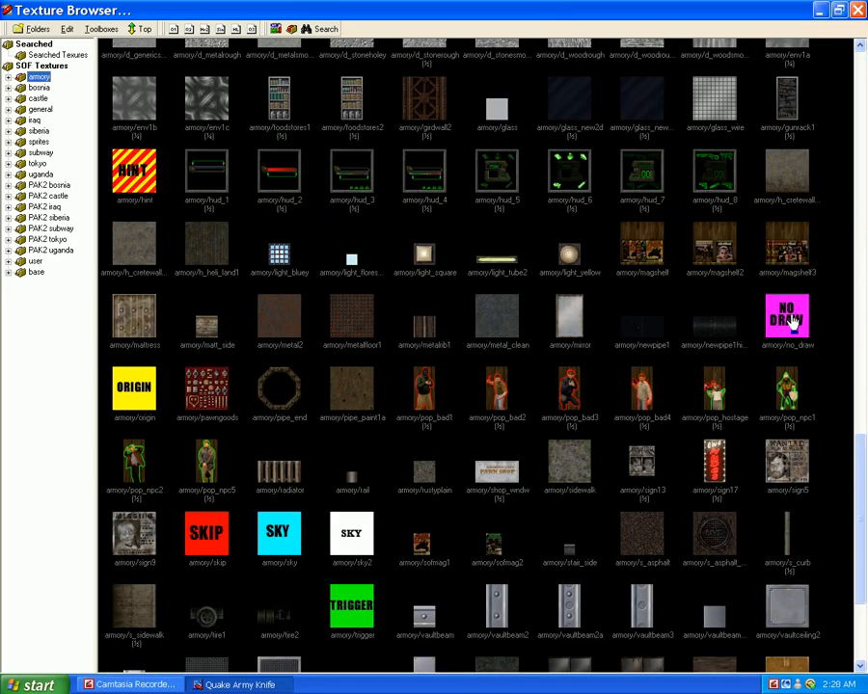
{"action": "double_click", "coordinate": [789, 322]}
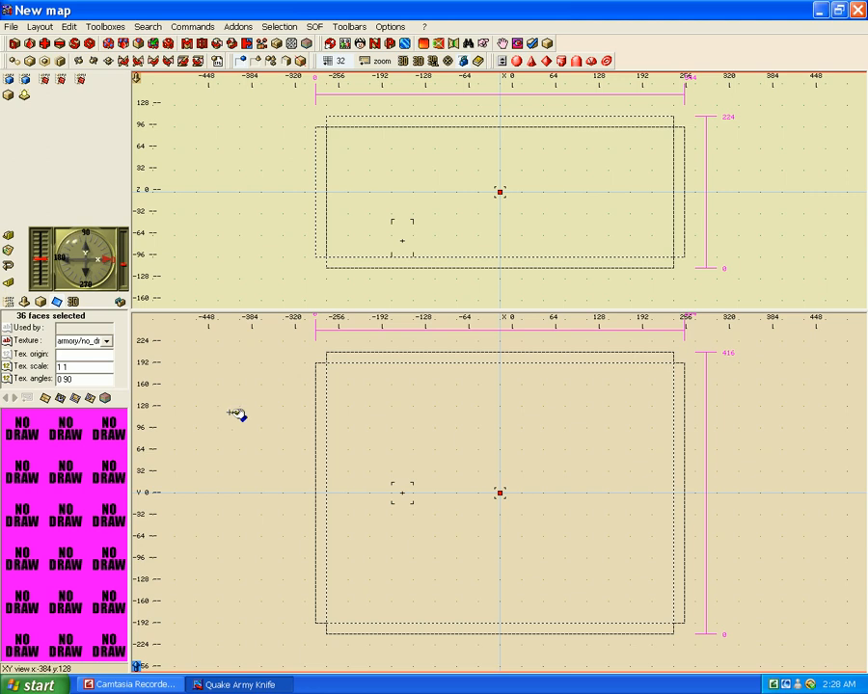
{"action": "left_click", "coordinate": [89, 400]}
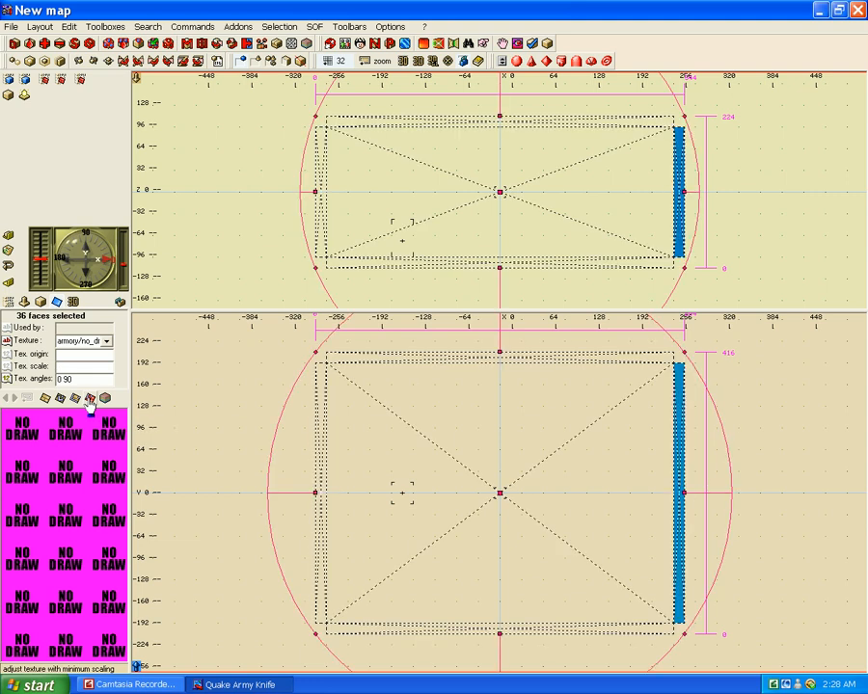
{"action": "left_click", "coordinate": [211, 371]}
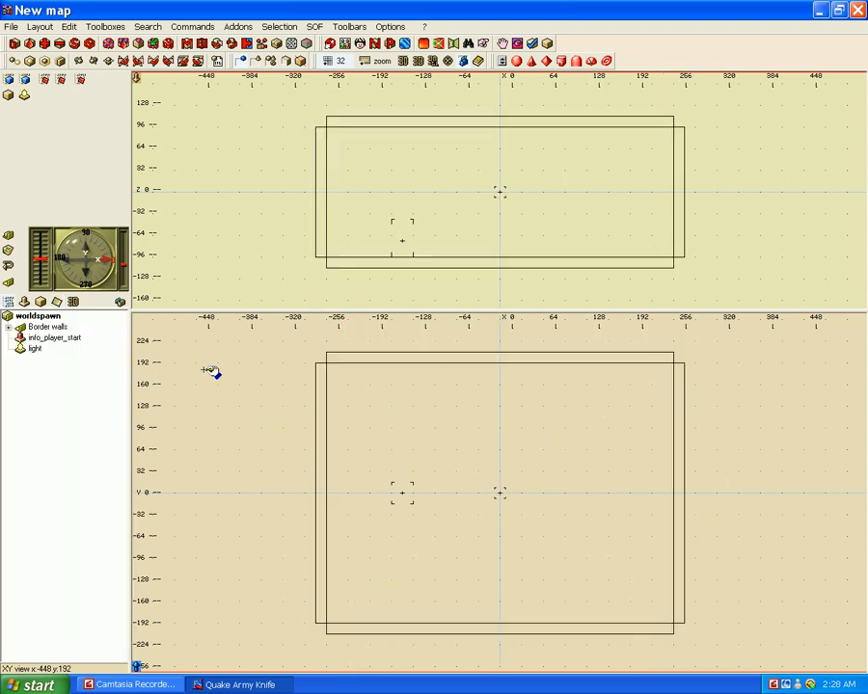
Step: Set the grid to 8 and miter the north wall by extending its outer corners 16 units at both ends
{"action": "left_click", "coordinate": [327, 61]}
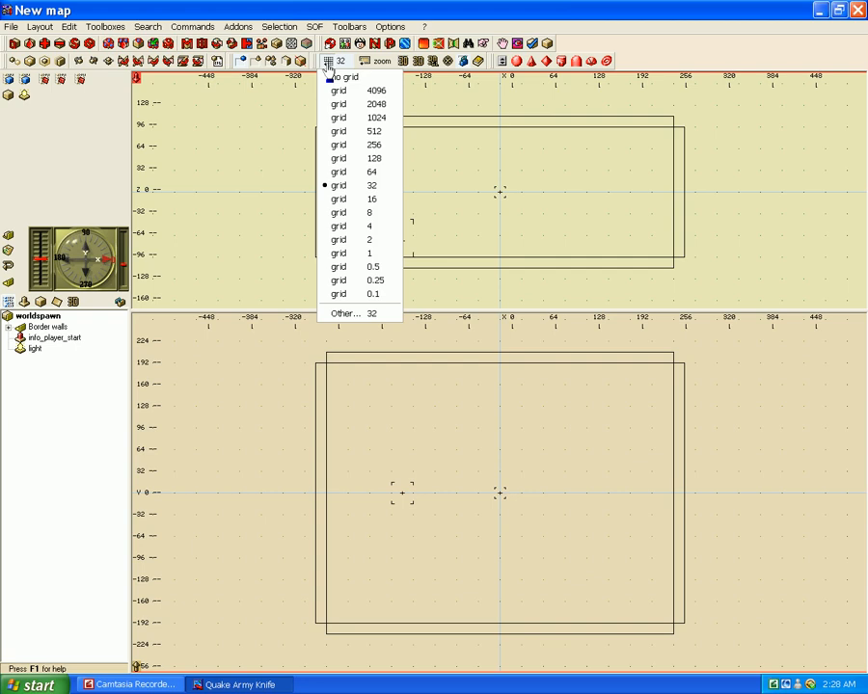
{"action": "left_click", "coordinate": [384, 221]}
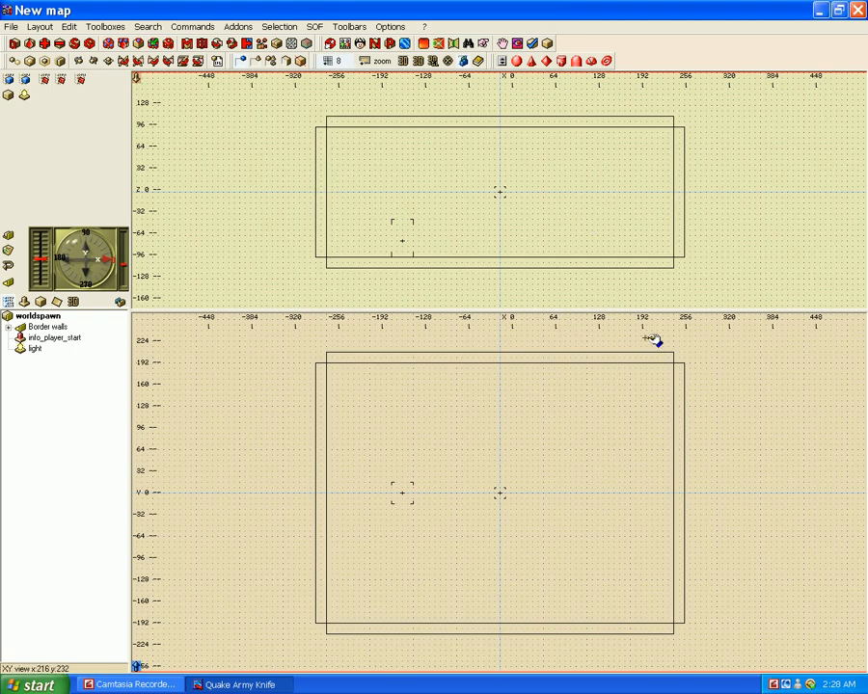
{"action": "left_click", "coordinate": [359, 357]}
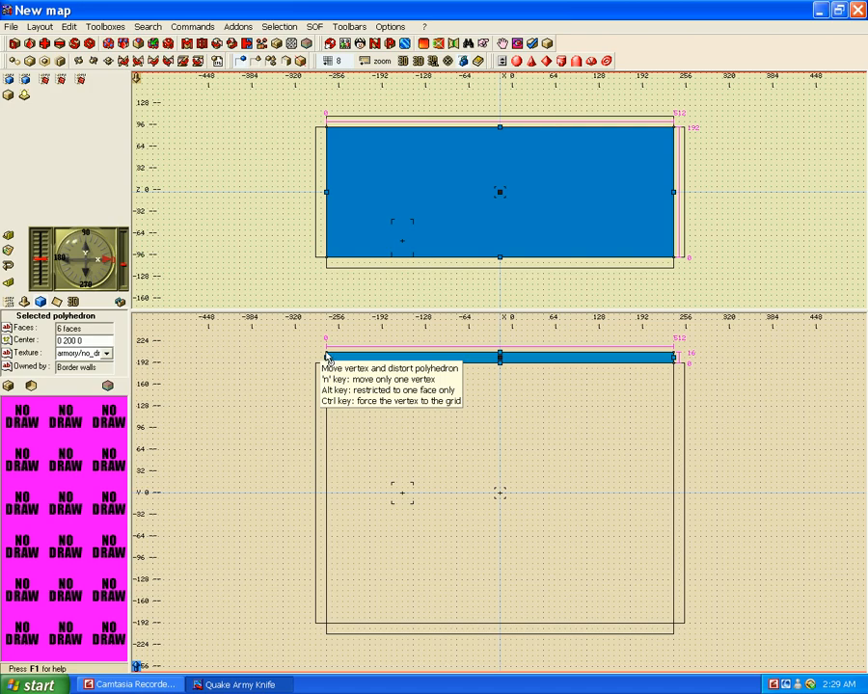
{"action": "left_click_drag", "start_coordinate": [326, 356], "coordinate": [316, 353]}
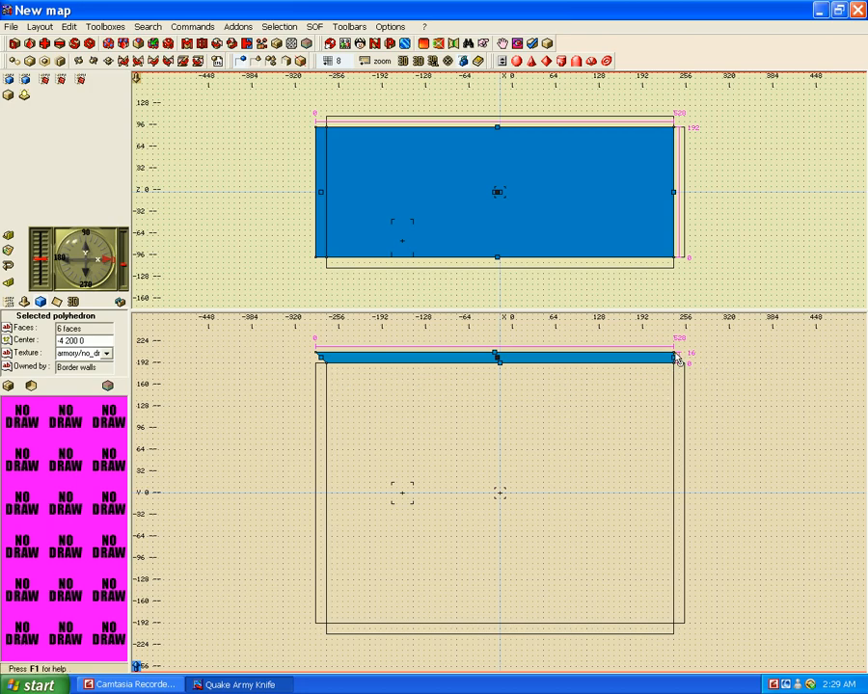
{"action": "left_click_drag", "start_coordinate": [676, 358], "coordinate": [686, 358]}
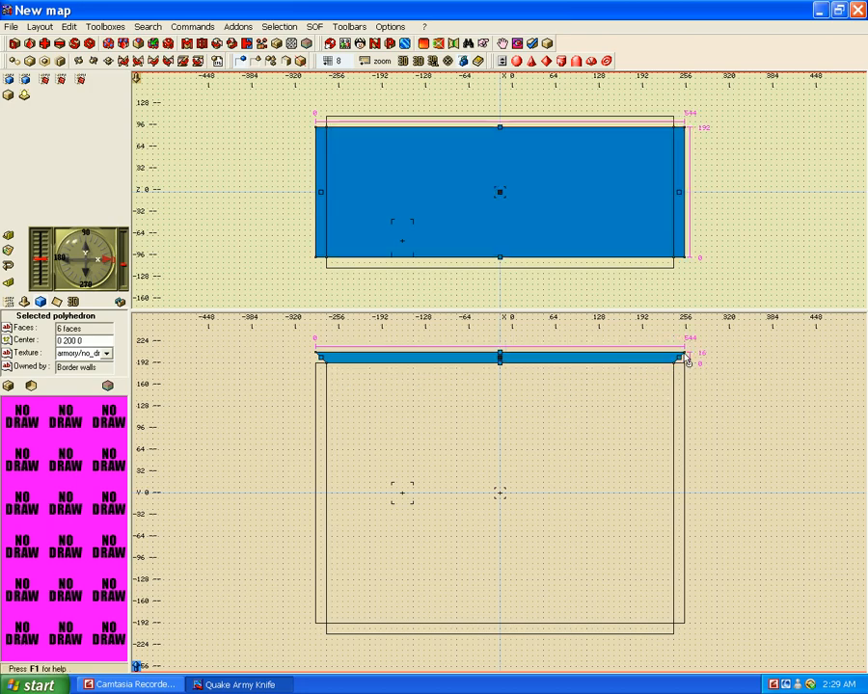
Step: Miter the south wall by extending its outer corners outward 16 units at both ends
{"action": "left_click", "coordinate": [500, 631]}
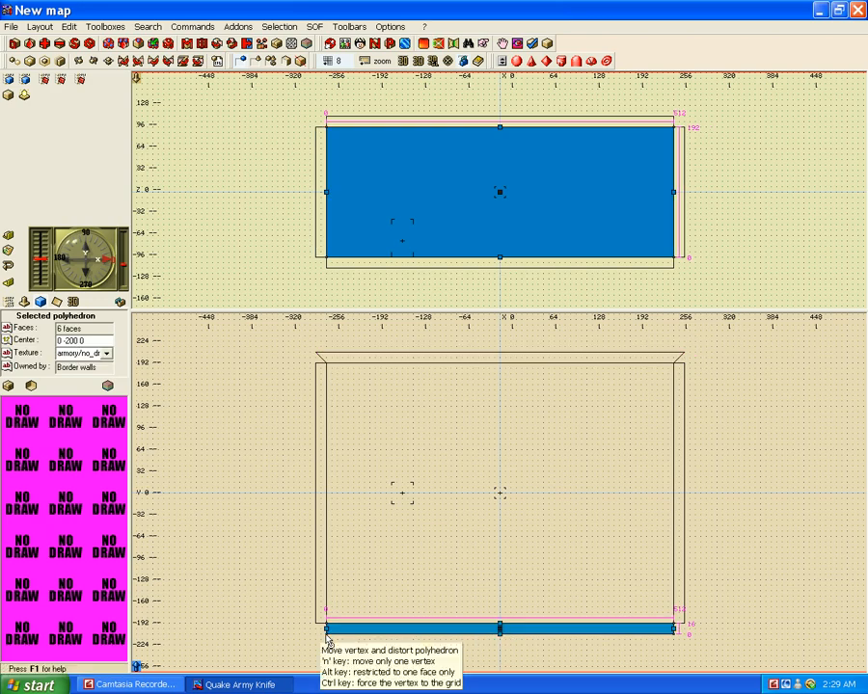
{"action": "left_click_drag", "start_coordinate": [329, 636], "coordinate": [316, 630]}
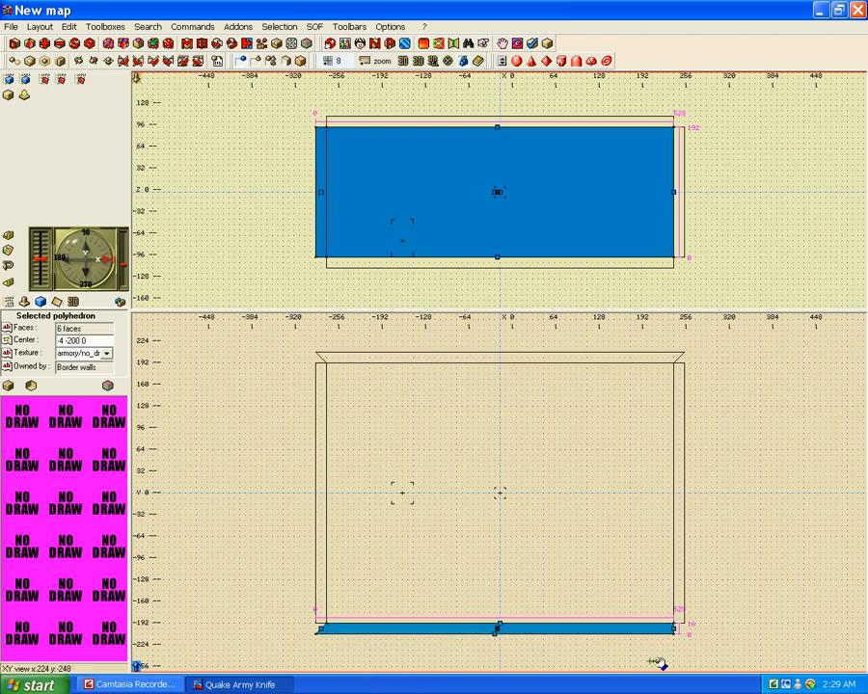
{"action": "left_click_drag", "start_coordinate": [678, 641], "coordinate": [686, 634]}
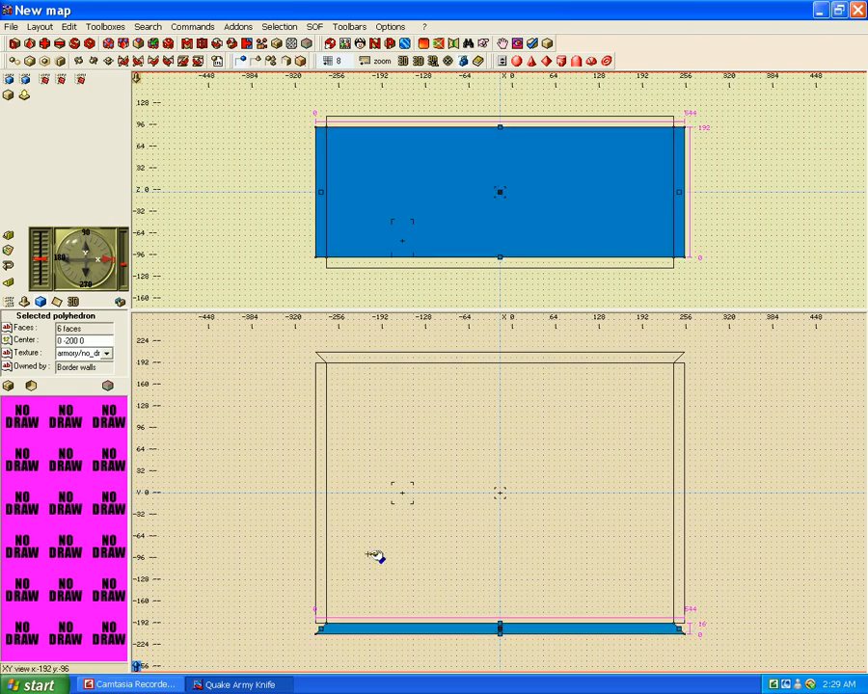
Step: Miter the west and east walls by extending their outer corners to meet the north and south walls' angled ends
{"action": "left_click", "coordinate": [329, 514]}
{"action": "left_click_drag", "start_coordinate": [319, 369], "coordinate": [319, 354]}
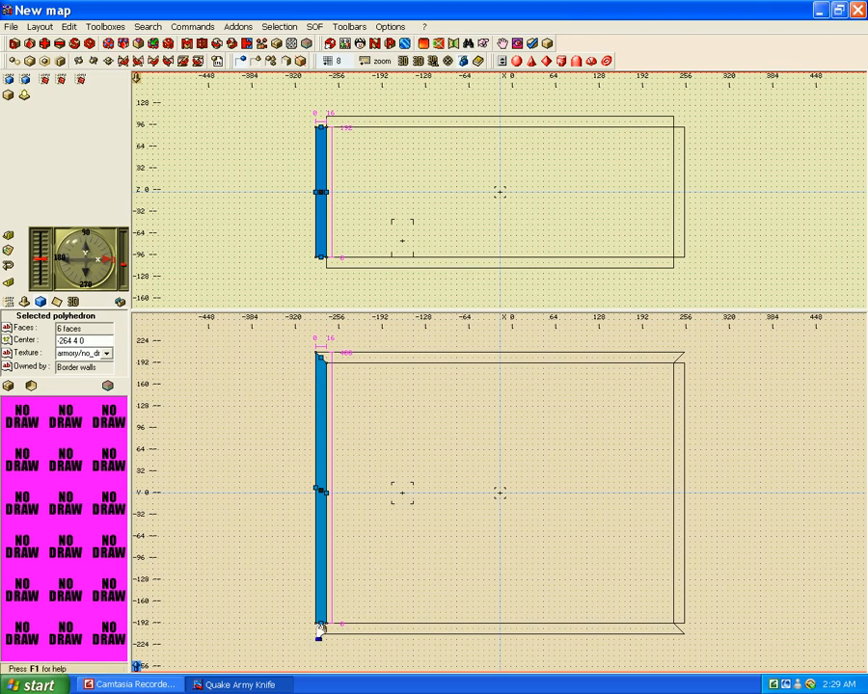
{"action": "left_click_drag", "start_coordinate": [319, 627], "coordinate": [318, 629]}
{"action": "left_click", "coordinate": [687, 534]}
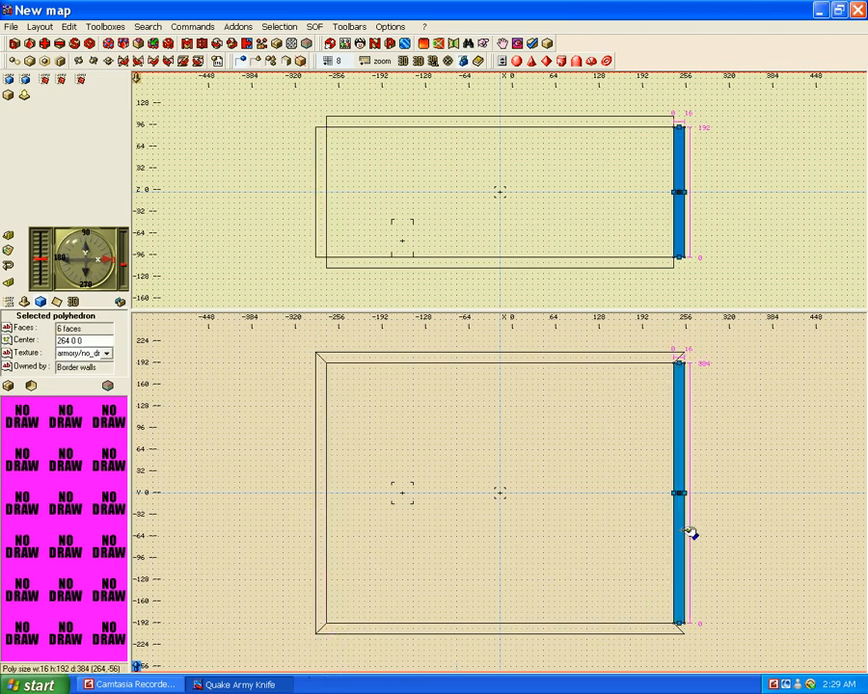
{"action": "left_click_drag", "start_coordinate": [681, 364], "coordinate": [682, 357]}
{"action": "left_click_drag", "start_coordinate": [681, 624], "coordinate": [681, 632]}
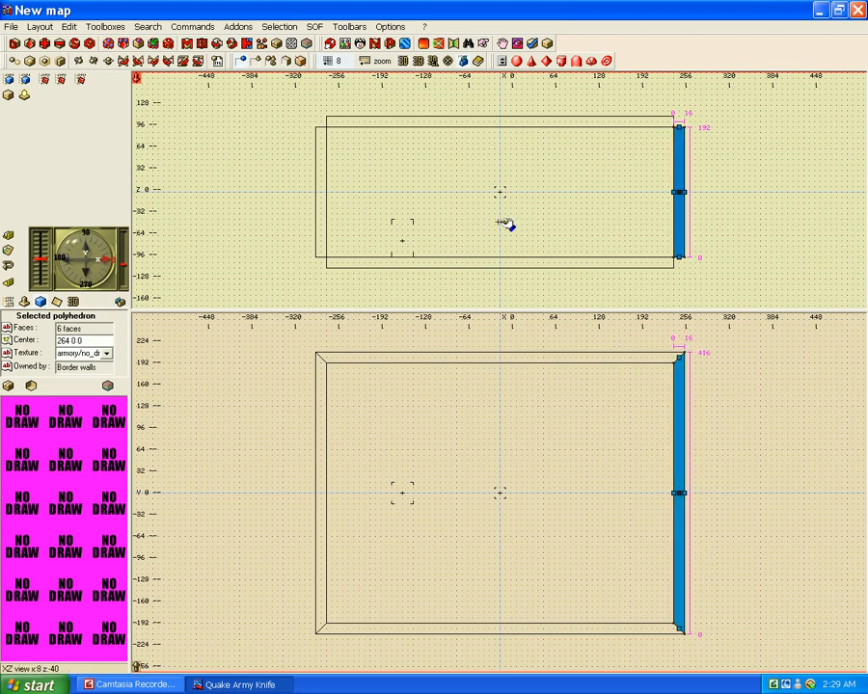
Step: Thin the north and south walls to 8 units by moving their outer faces inward
{"action": "left_click", "coordinate": [500, 357]}
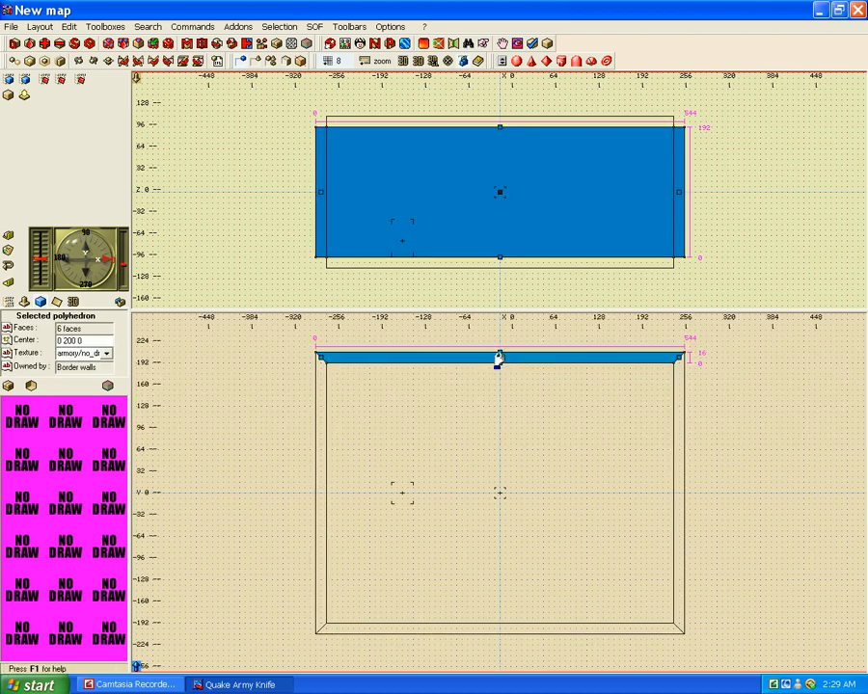
{"action": "left_click", "coordinate": [499, 358]}
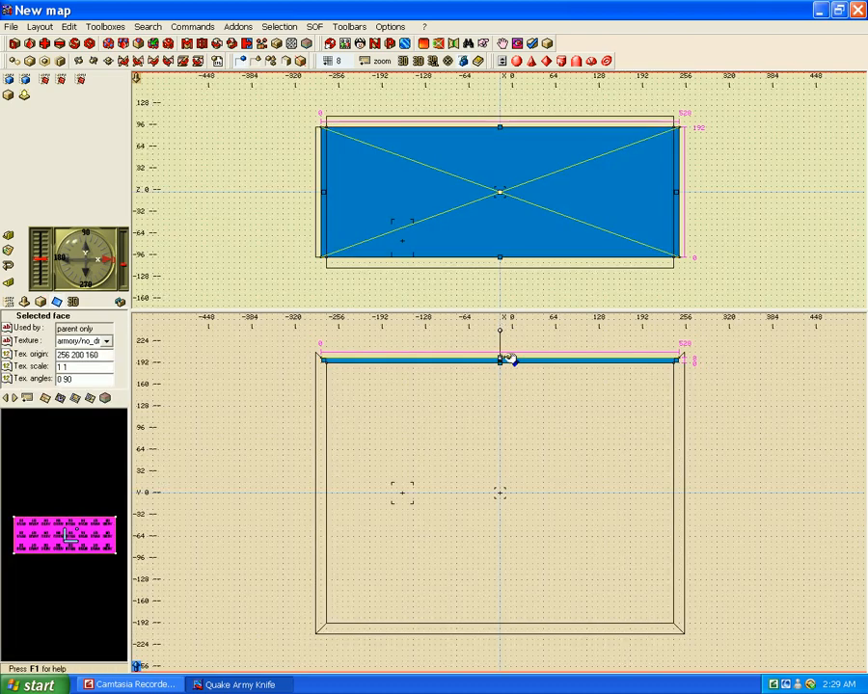
{"action": "left_click", "coordinate": [517, 627]}
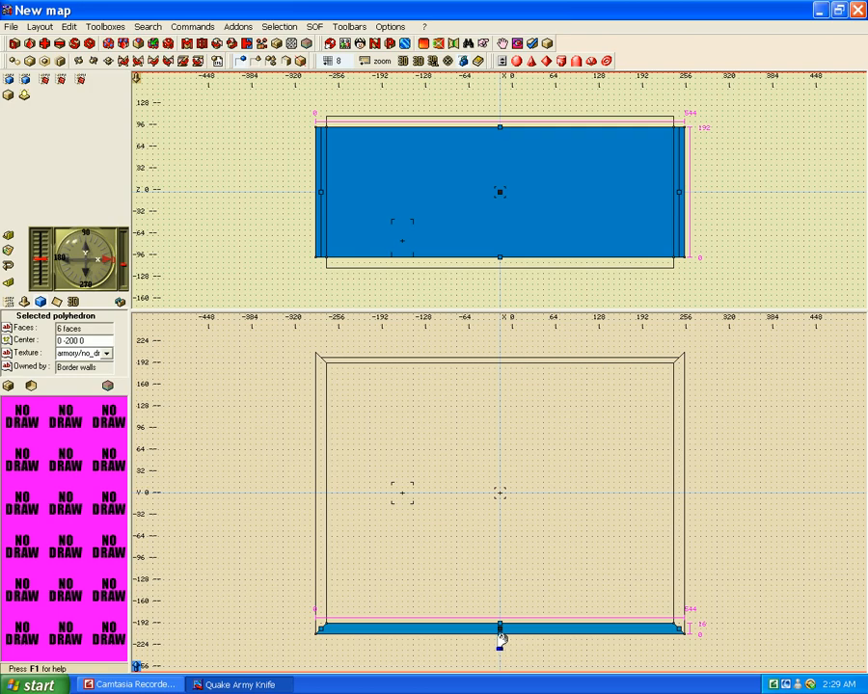
{"action": "left_click", "coordinate": [499, 634]}
{"action": "left_click_drag", "start_coordinate": [500, 633], "coordinate": [500, 624]}
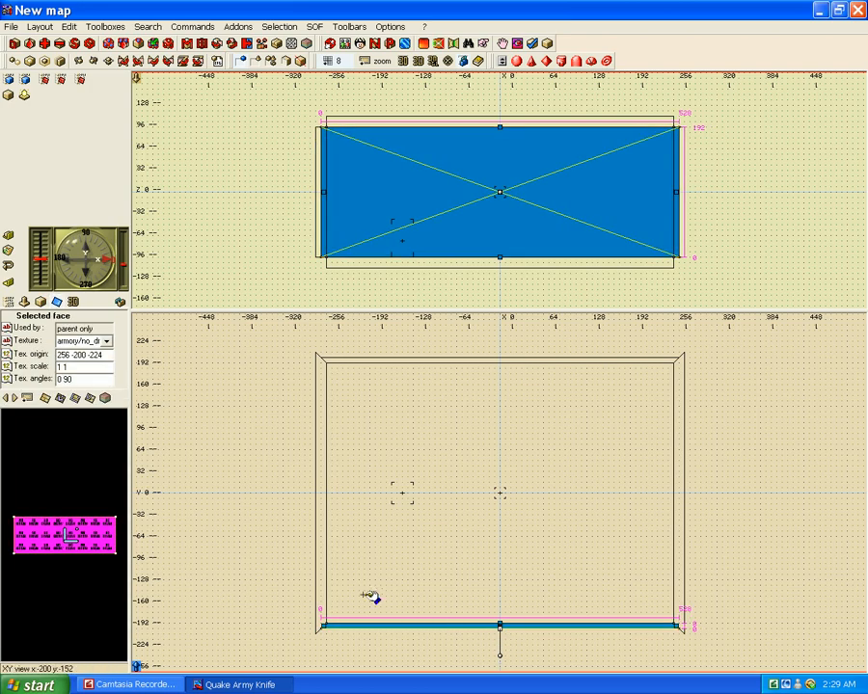
Step: Thin the west and east walls to 8 units by moving their outer faces inward
{"action": "left_click", "coordinate": [329, 557]}
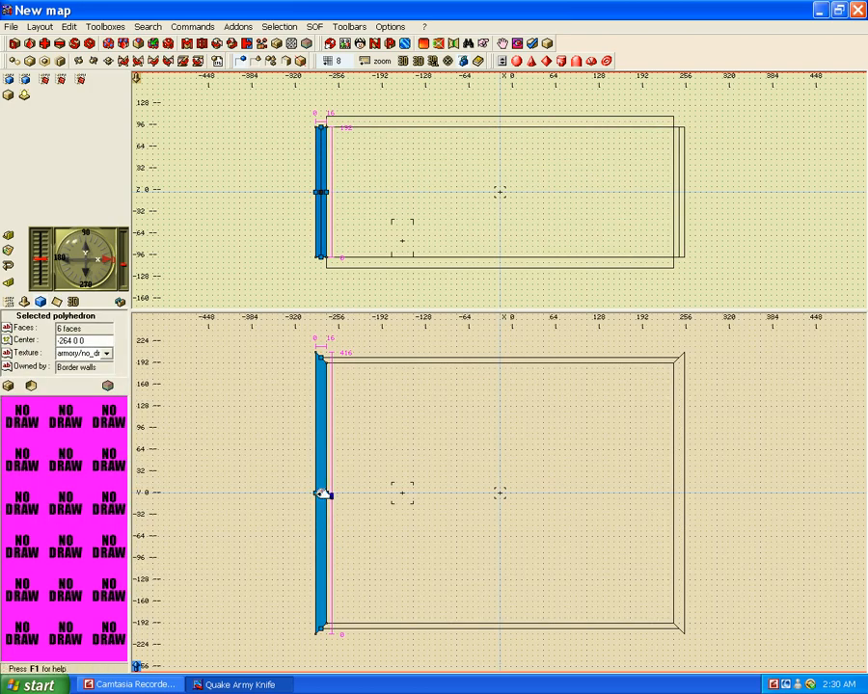
{"action": "left_click_drag", "start_coordinate": [321, 493], "coordinate": [327, 493]}
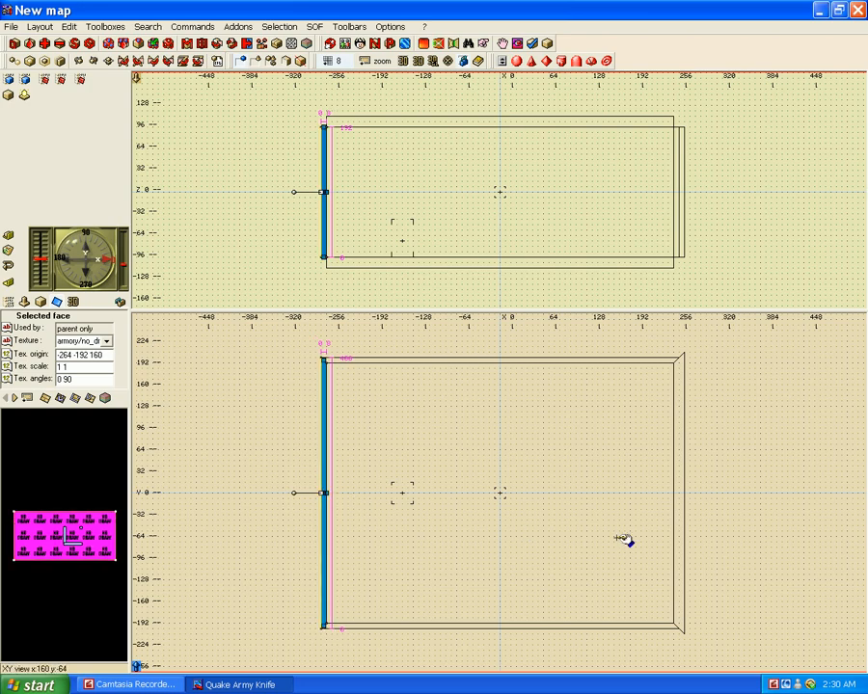
{"action": "left_click", "coordinate": [688, 527]}
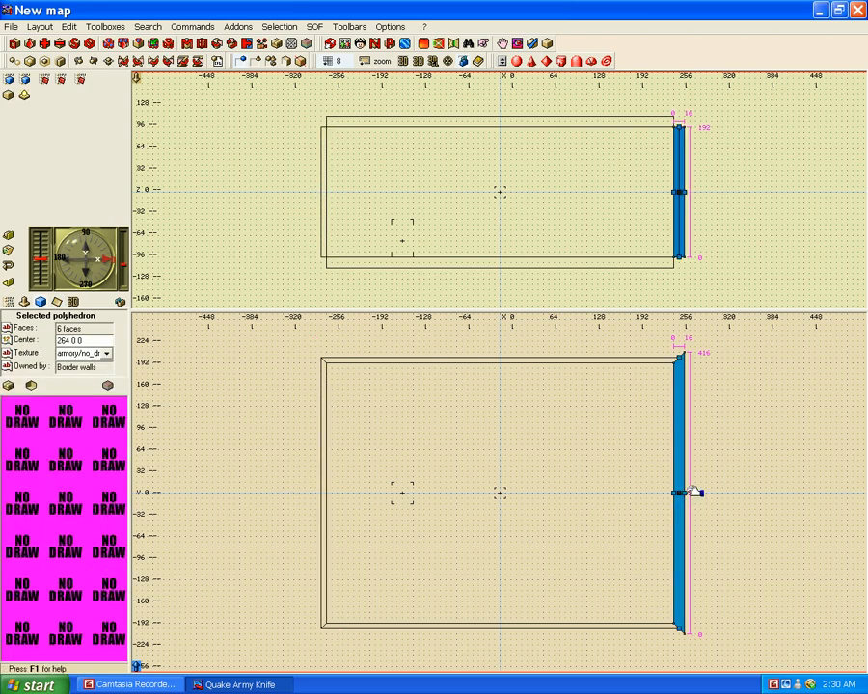
{"action": "left_click_drag", "start_coordinate": [684, 493], "coordinate": [679, 492]}
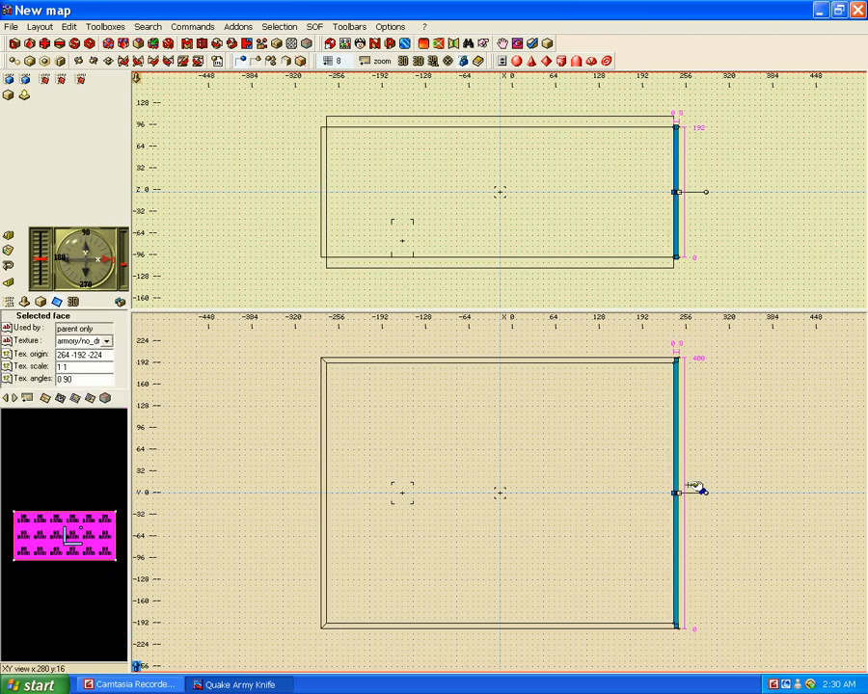
Step: Thin the ceiling and floor to 8 units by moving their outer faces inward, leaving nothing selected
{"action": "left_click", "coordinate": [501, 122]}
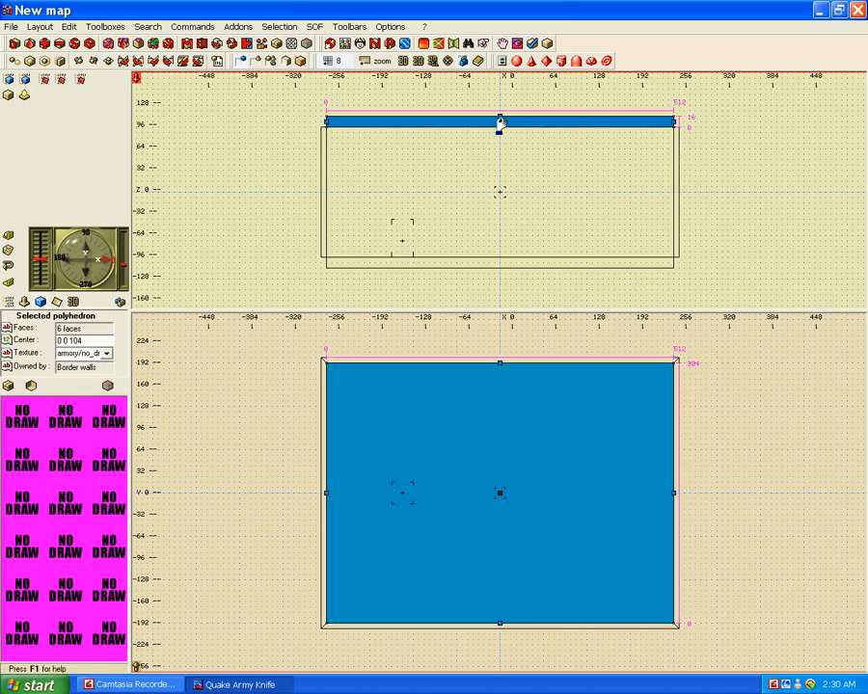
{"action": "mouse_move", "coordinate": [499, 121]}
{"action": "left_mouse_down"}
{"action": "mouse_move", "coordinate": [531, 231]}
{"action": "mouse_move", "coordinate": [568, 273]}
{"action": "mouse_move", "coordinate": [548, 266]}
{"action": "mouse_move", "coordinate": [528, 275]}
{"action": "left_mouse_up"}
{"action": "left_click", "coordinate": [500, 262]}
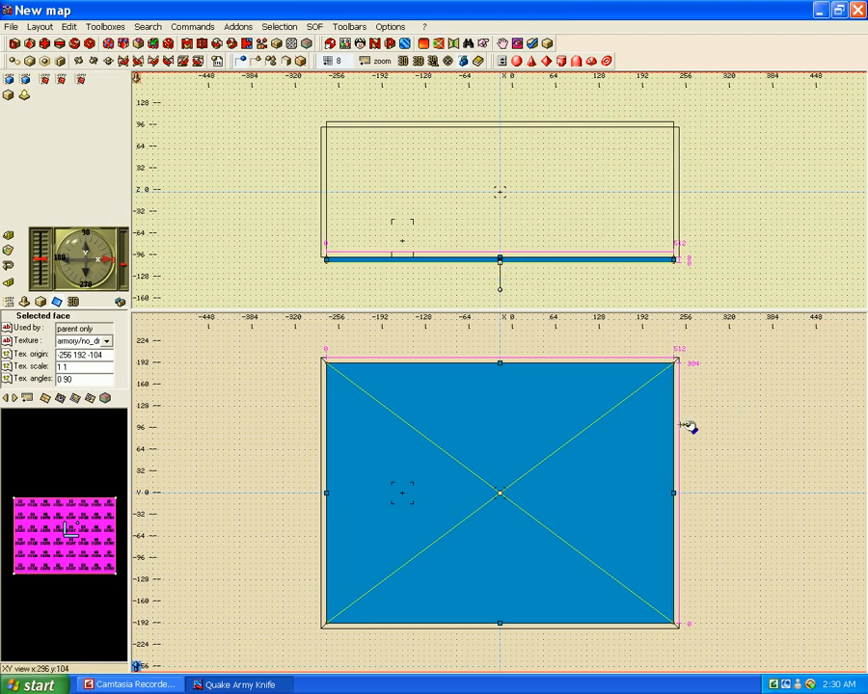
{"action": "left_click", "coordinate": [241, 386]}
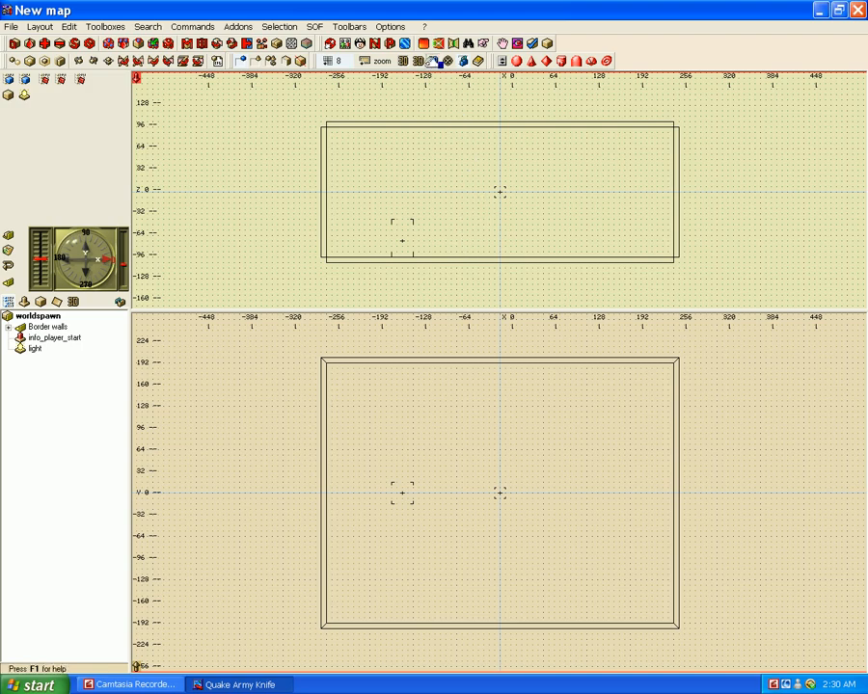
Step: Show the OpenGL 3D view and place its camera inside the room to inspect the textured walls
{"action": "left_click", "coordinate": [432, 62]}
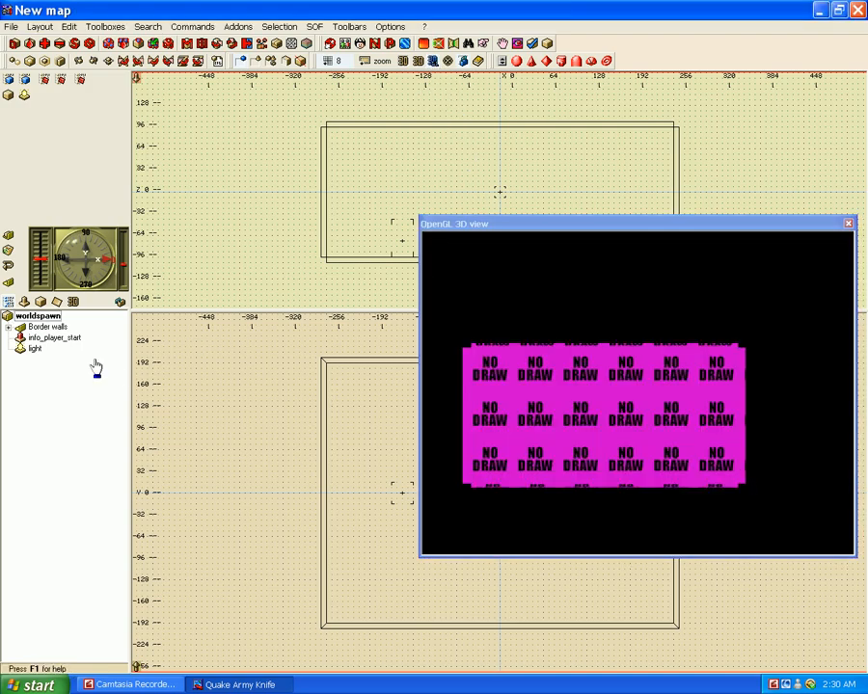
{"action": "left_click_drag", "start_coordinate": [124, 267], "coordinate": [123, 262]}
{"action": "left_click_drag", "start_coordinate": [751, 228], "coordinate": [750, 61]}
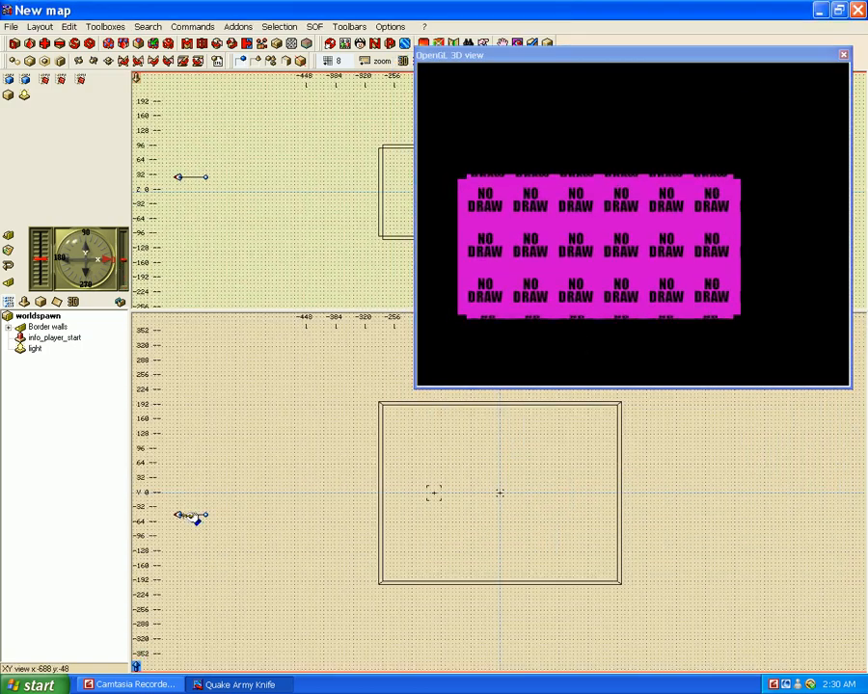
{"action": "left_click_drag", "start_coordinate": [178, 517], "coordinate": [448, 534]}
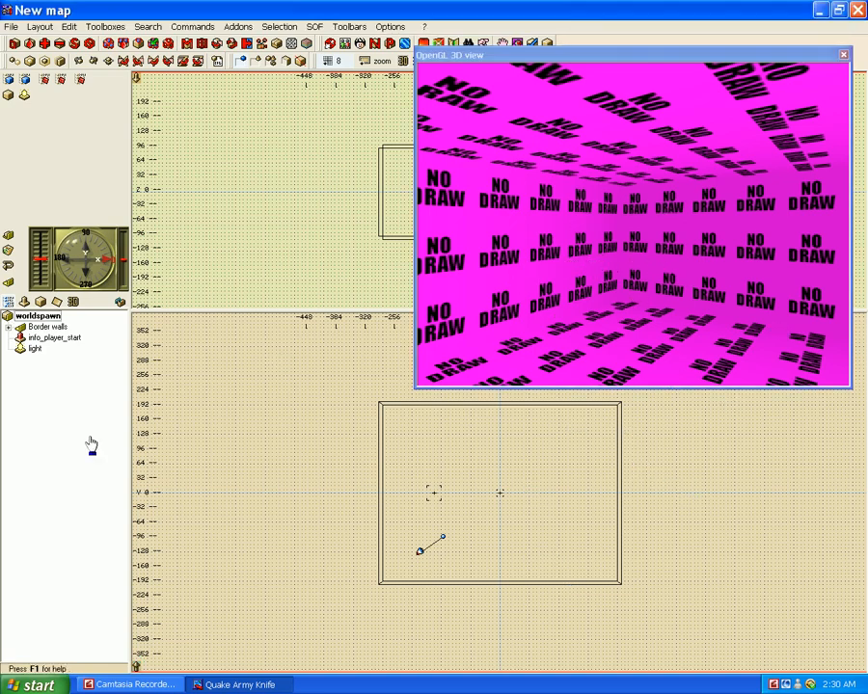
Step: Select the room-facing faces of the four border walls: East wall west, West wall east, North wall south and South wall north
{"action": "left_click", "coordinate": [9, 328]}
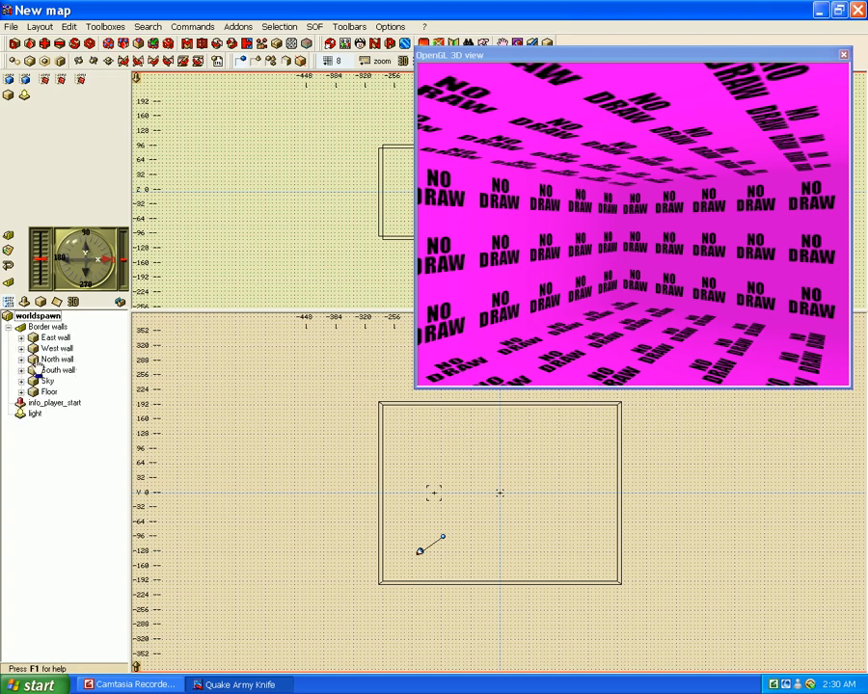
{"action": "left_click", "coordinate": [21, 337]}
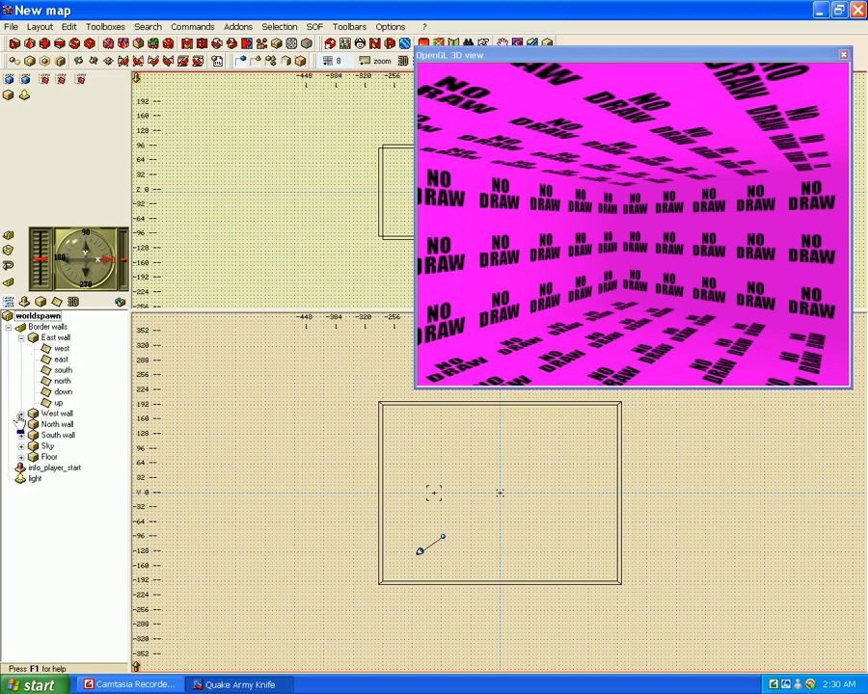
{"action": "left_click", "coordinate": [21, 414]}
{"action": "left_click", "coordinate": [21, 490]}
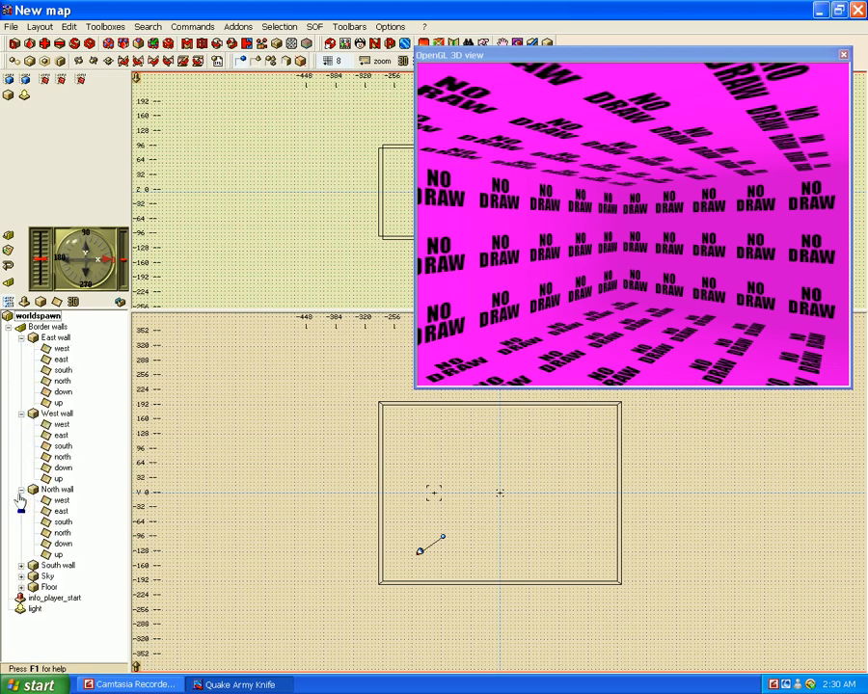
{"action": "left_click", "coordinate": [21, 566]}
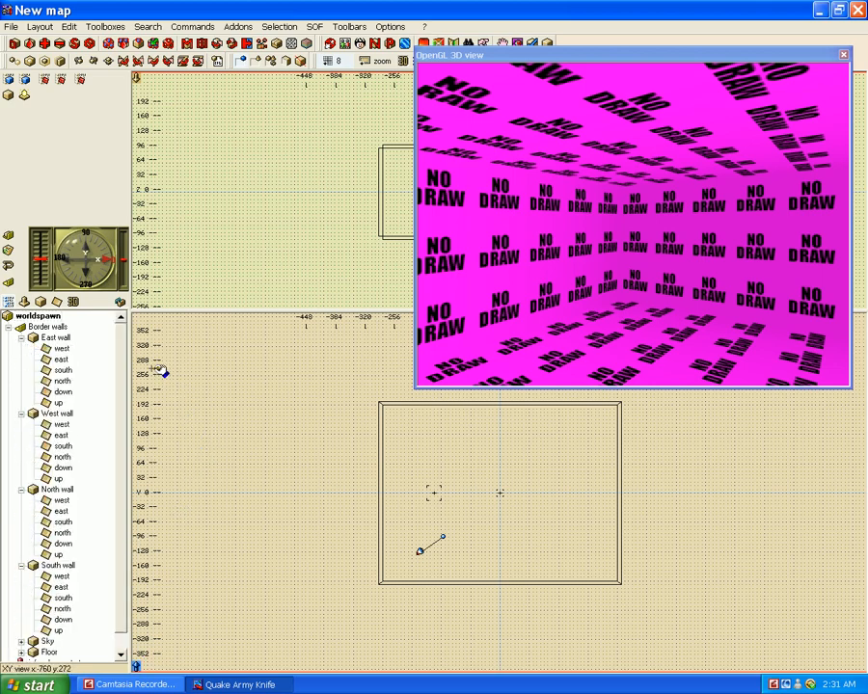
{"action": "left_click", "coordinate": [61, 349]}
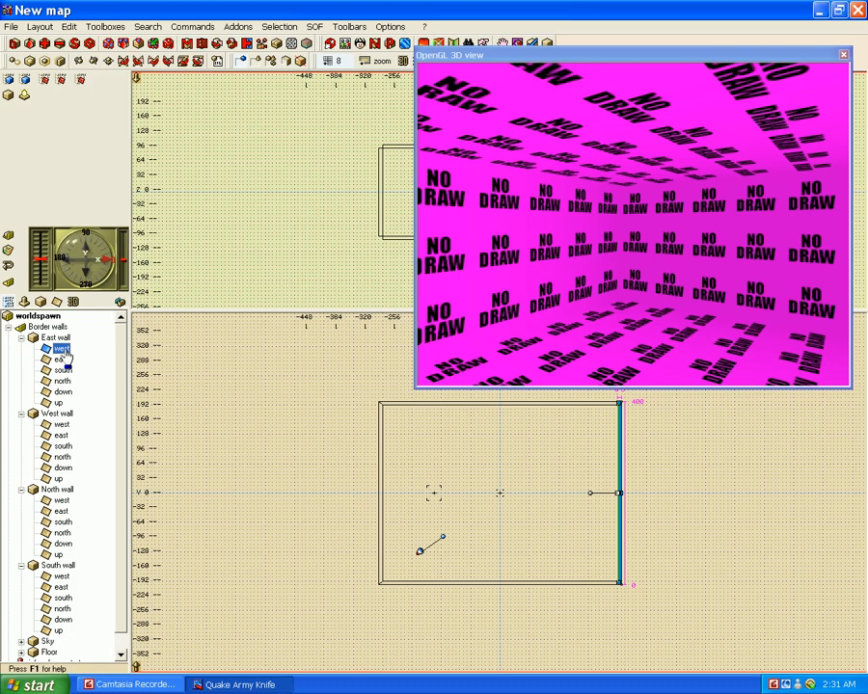
{"action": "left_click", "coordinate": [62, 436]}
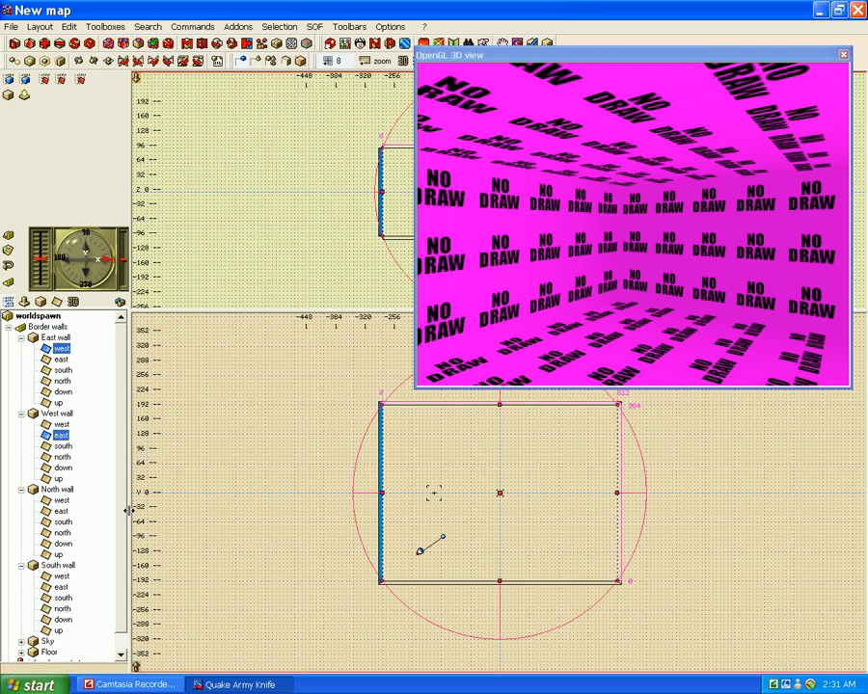
{"action": "left_click", "coordinate": [61, 522], "text": "ctrl"}
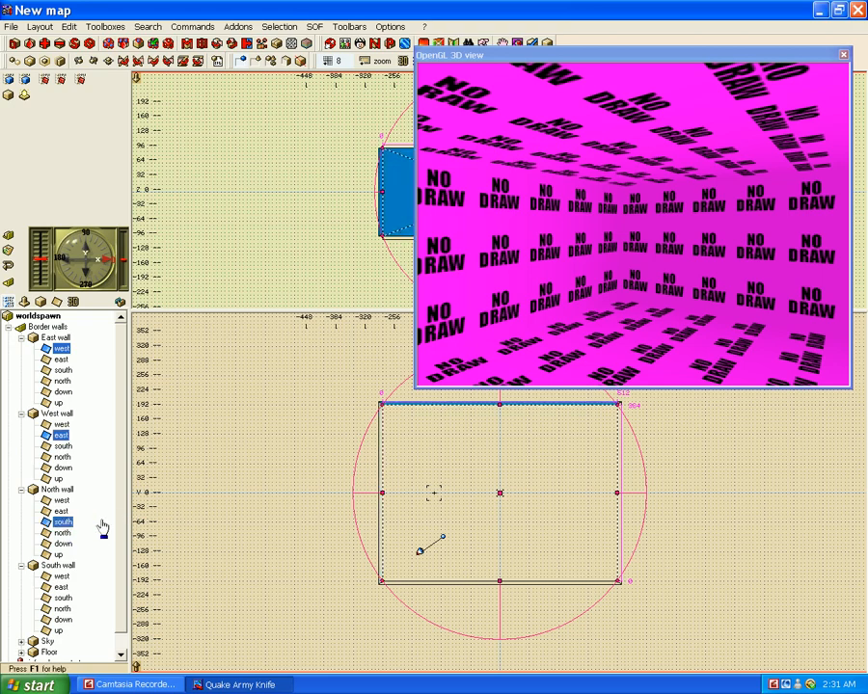
{"action": "left_click", "coordinate": [64, 609], "text": "ctrl"}
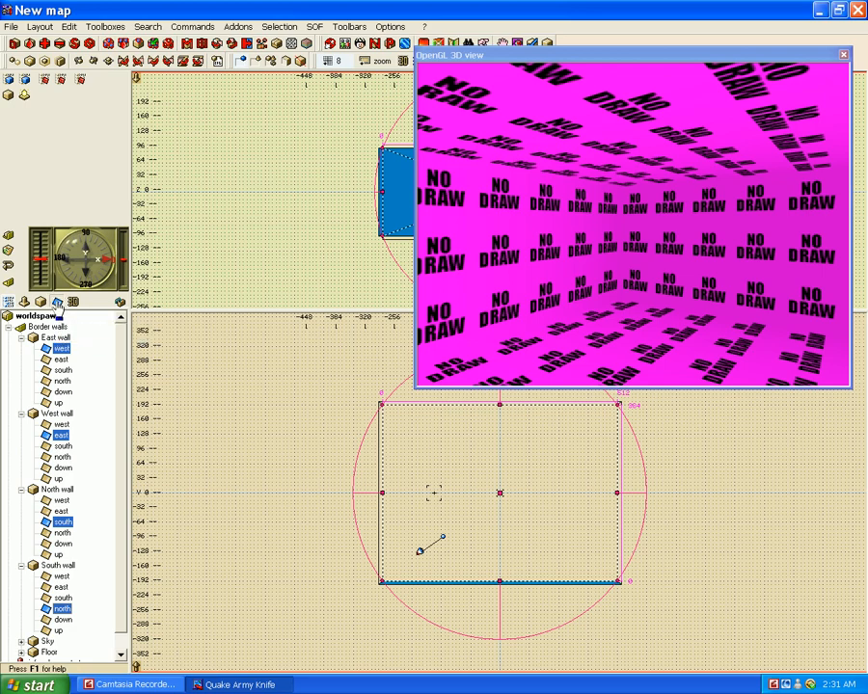
Step: Texture the four selected wall faces with armory/2_oldceiling1 and adjust it to the faces with minimum scaling
{"action": "left_click", "coordinate": [57, 302]}
{"action": "left_click", "coordinate": [42, 498]}
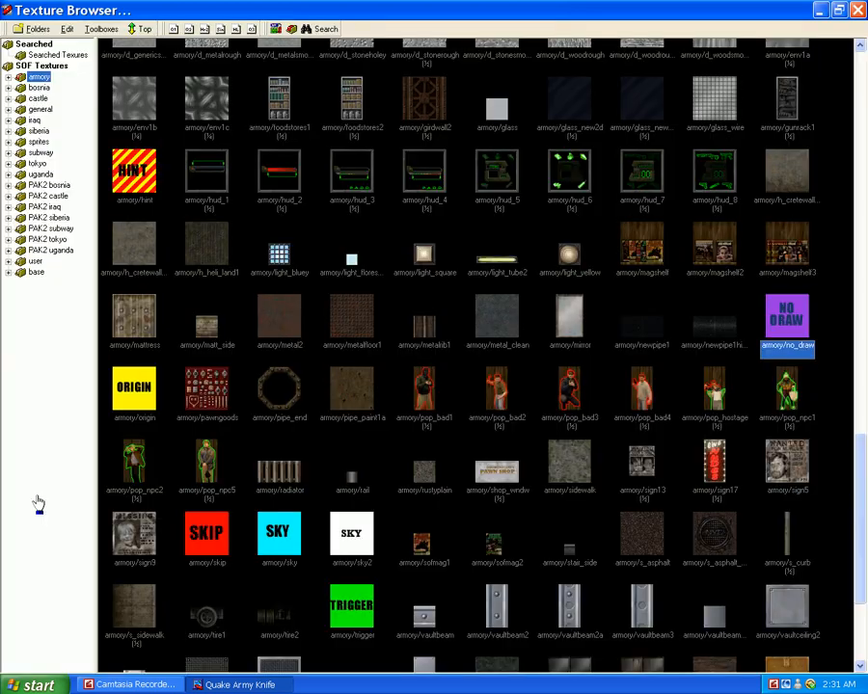
{"action": "left_click_drag", "start_coordinate": [861, 467], "coordinate": [835, 131]}
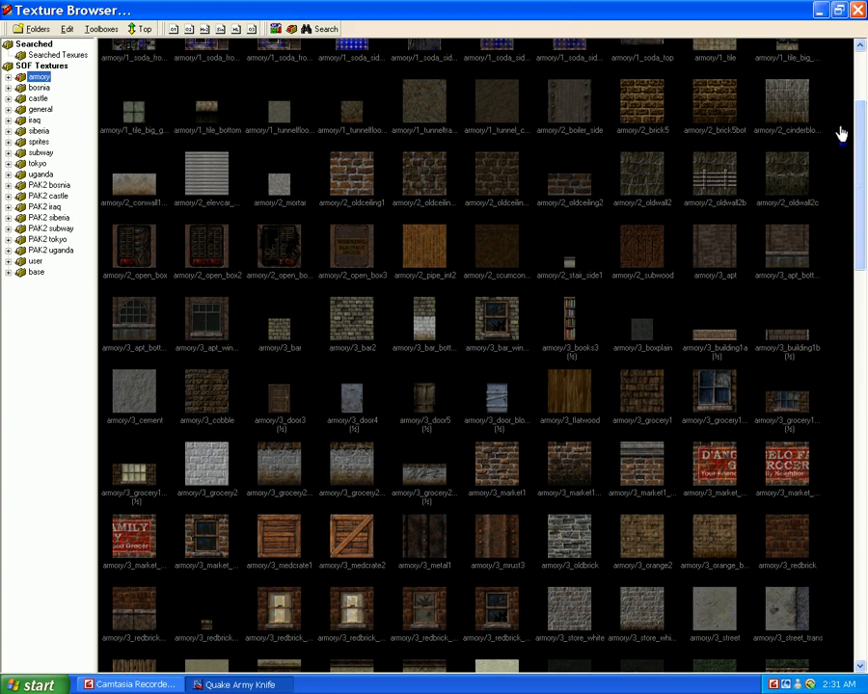
{"action": "double_click", "coordinate": [356, 184]}
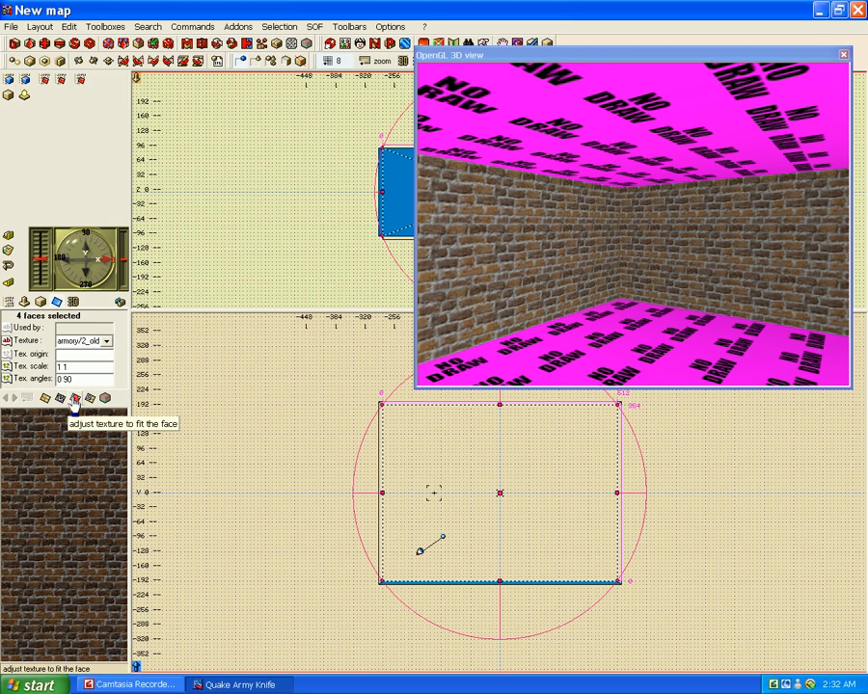
{"action": "left_click", "coordinate": [74, 403]}
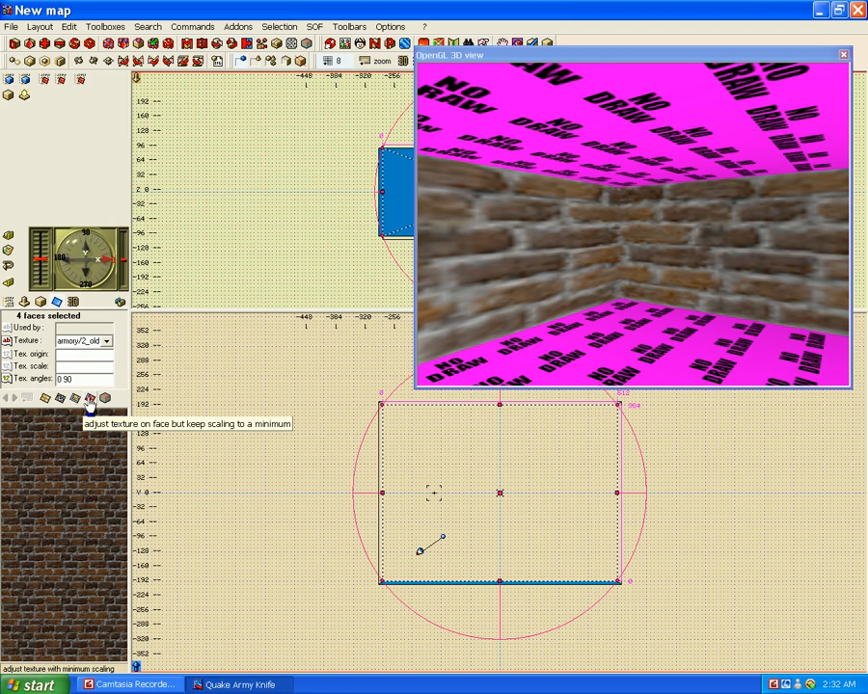
{"action": "left_click", "coordinate": [90, 399]}
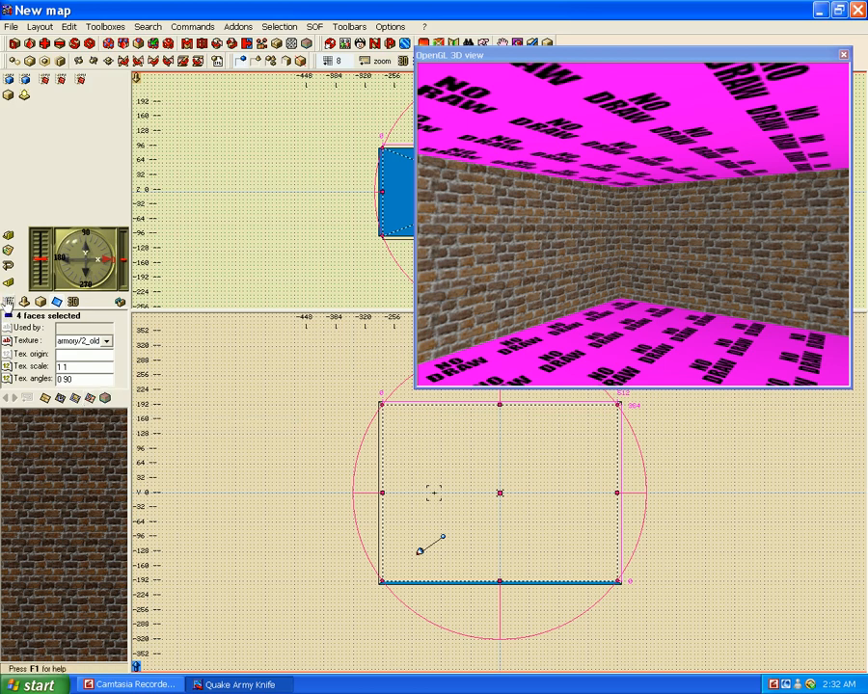
Step: Texture the Floor's up face with armory/con14
{"action": "left_click", "coordinate": [9, 304]}
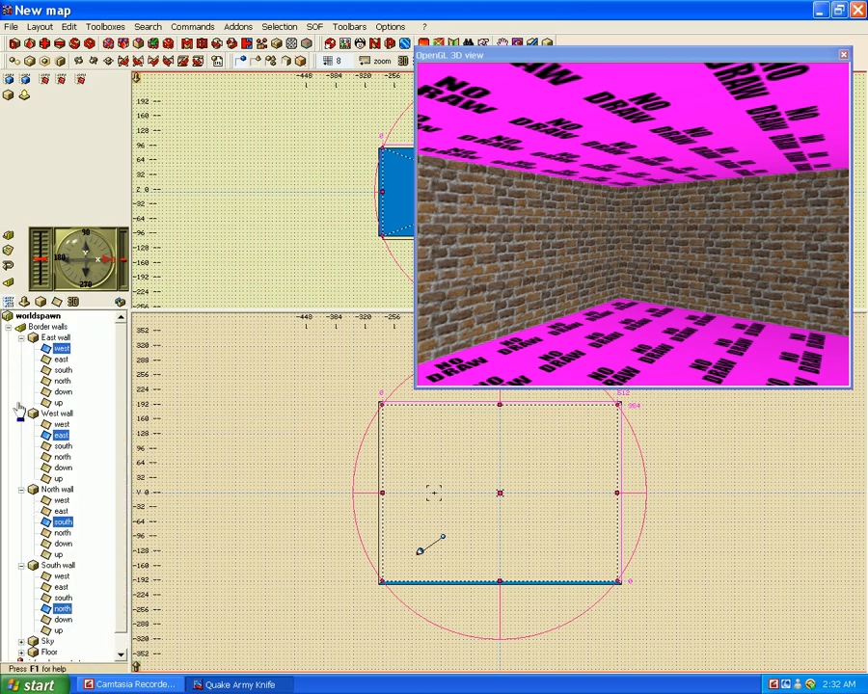
{"action": "left_click", "coordinate": [21, 348]}
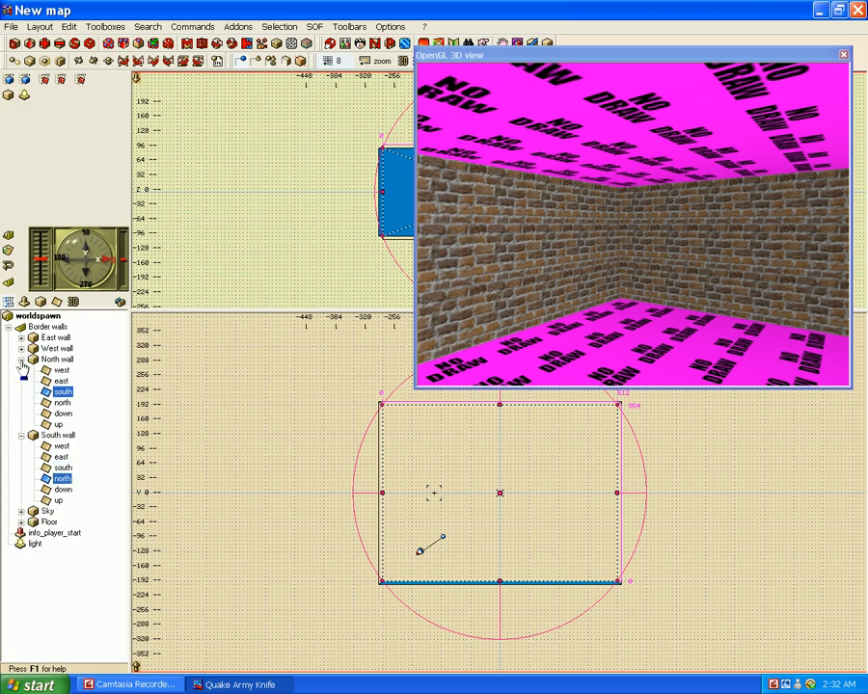
{"action": "left_click", "coordinate": [21, 359]}
{"action": "left_click", "coordinate": [21, 370]}
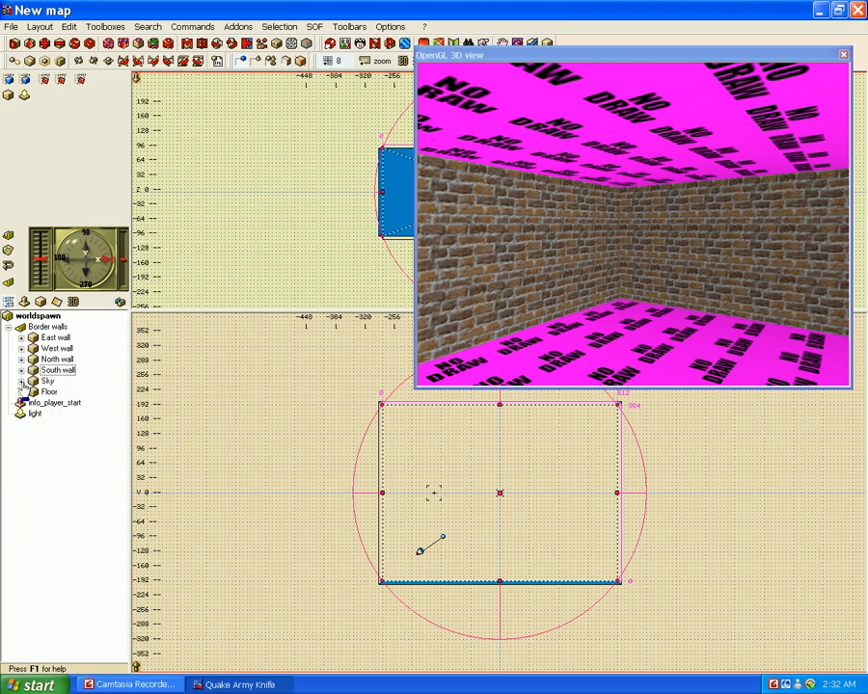
{"action": "left_click", "coordinate": [21, 393]}
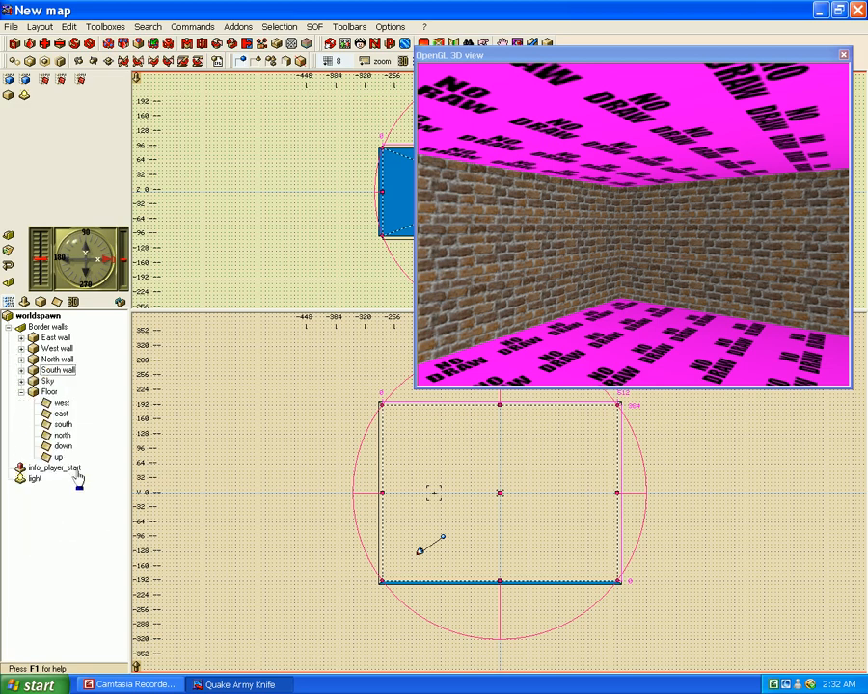
{"action": "left_click", "coordinate": [57, 458]}
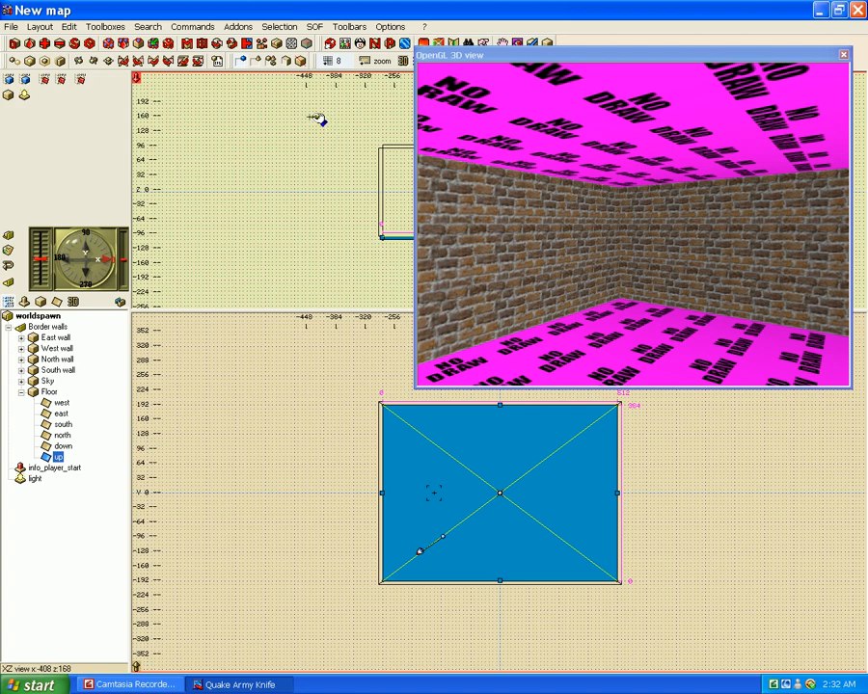
{"action": "left_click", "coordinate": [57, 302]}
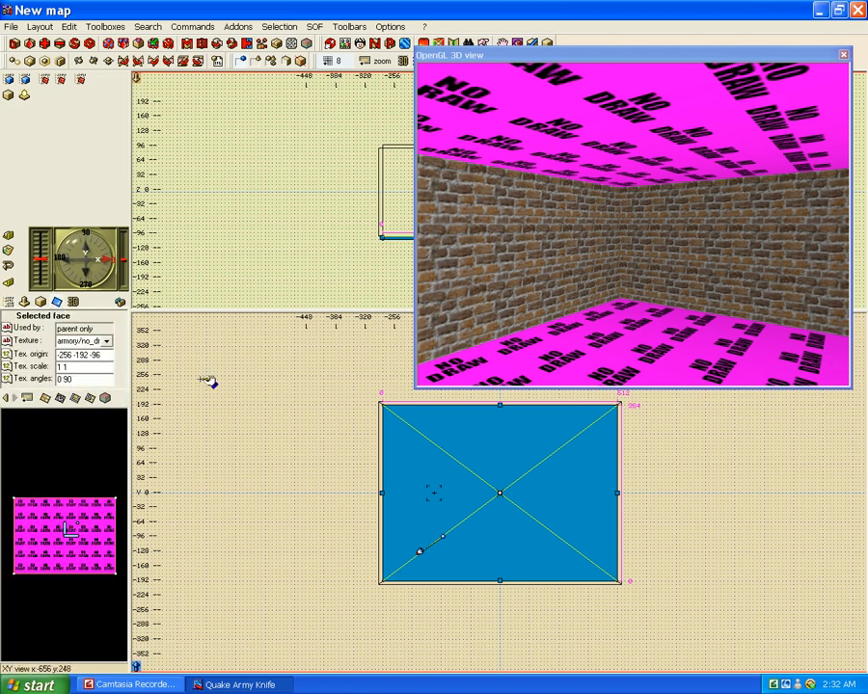
{"action": "left_click", "coordinate": [44, 399]}
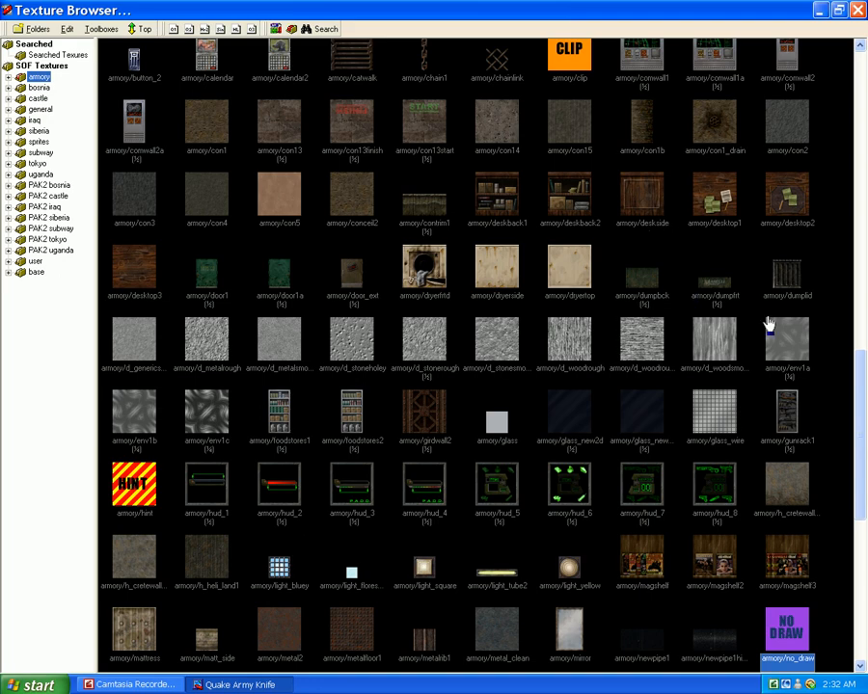
{"action": "left_click_drag", "start_coordinate": [860, 420], "coordinate": [856, 341]}
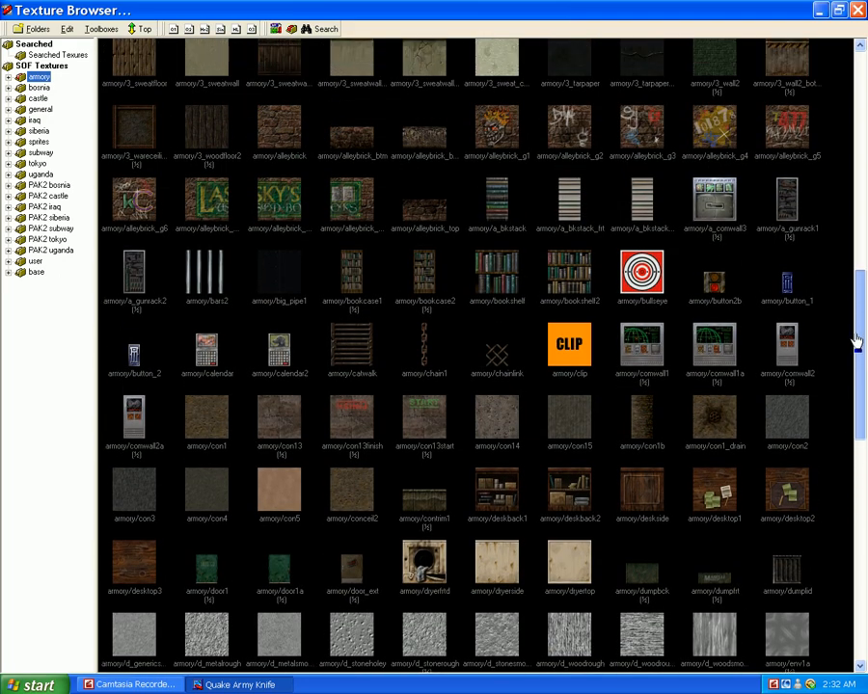
{"action": "double_click", "coordinate": [495, 424]}
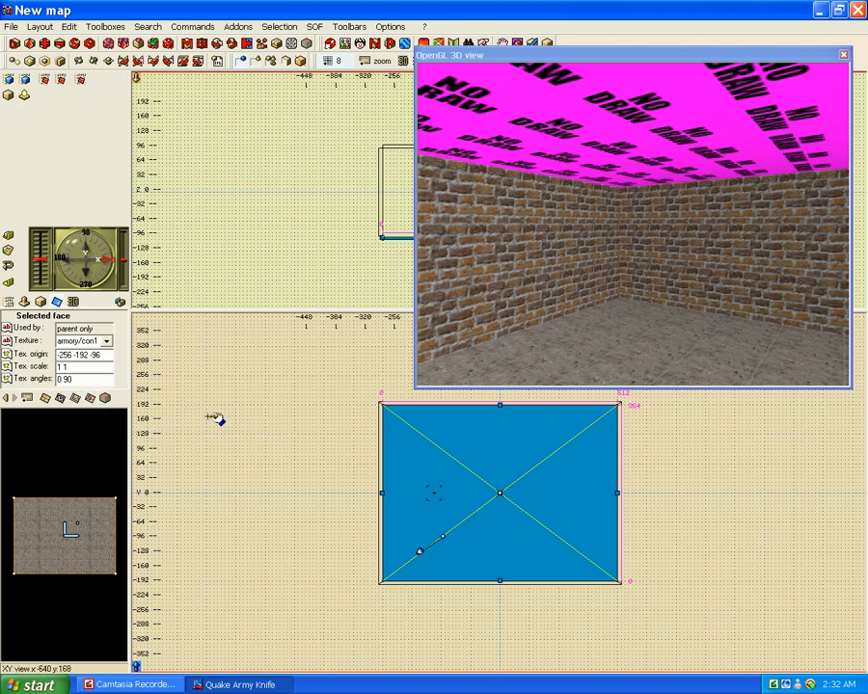
Step: Texture the Sky brush's down face, the room's ceiling, with armory/con4
{"action": "left_click", "coordinate": [8, 302]}
{"action": "left_click", "coordinate": [20, 392]}
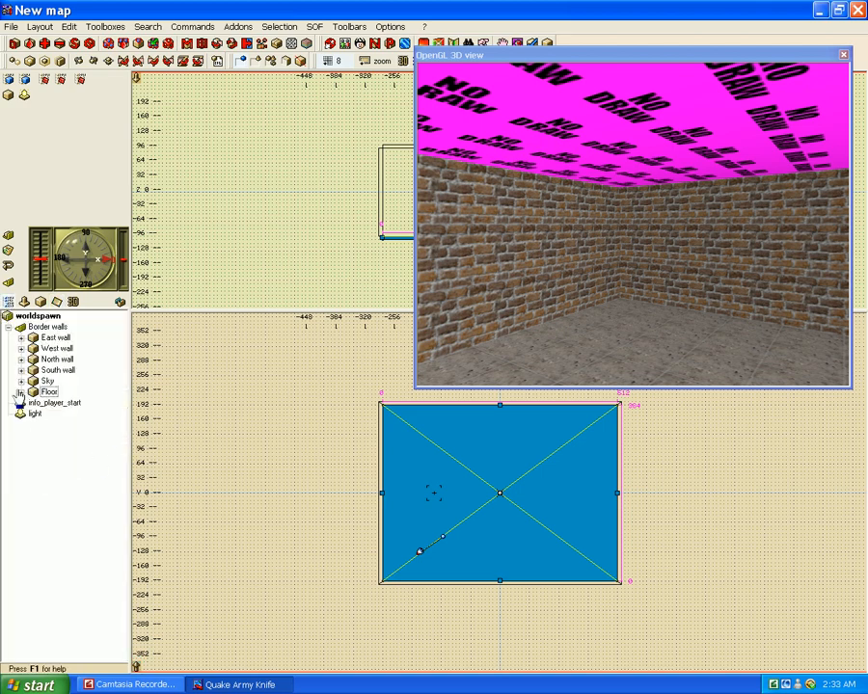
{"action": "left_click", "coordinate": [20, 382]}
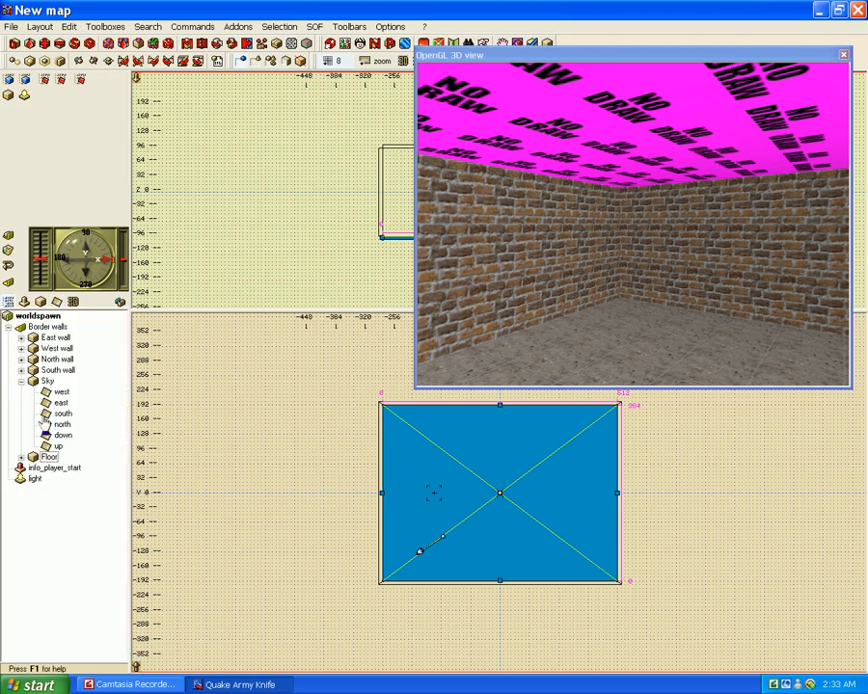
{"action": "left_click", "coordinate": [64, 436]}
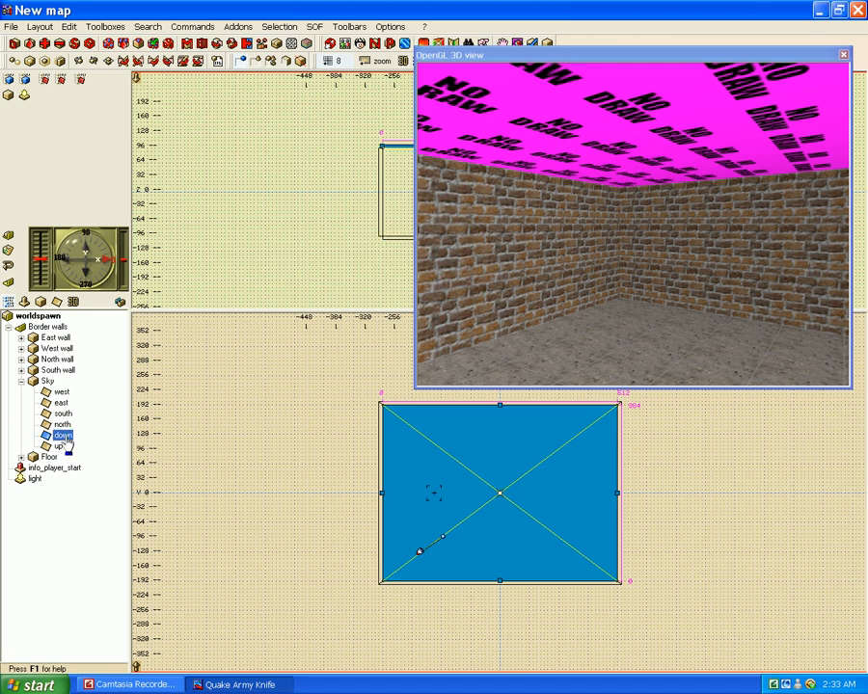
{"action": "left_click", "coordinate": [57, 302]}
{"action": "left_click", "coordinate": [43, 399]}
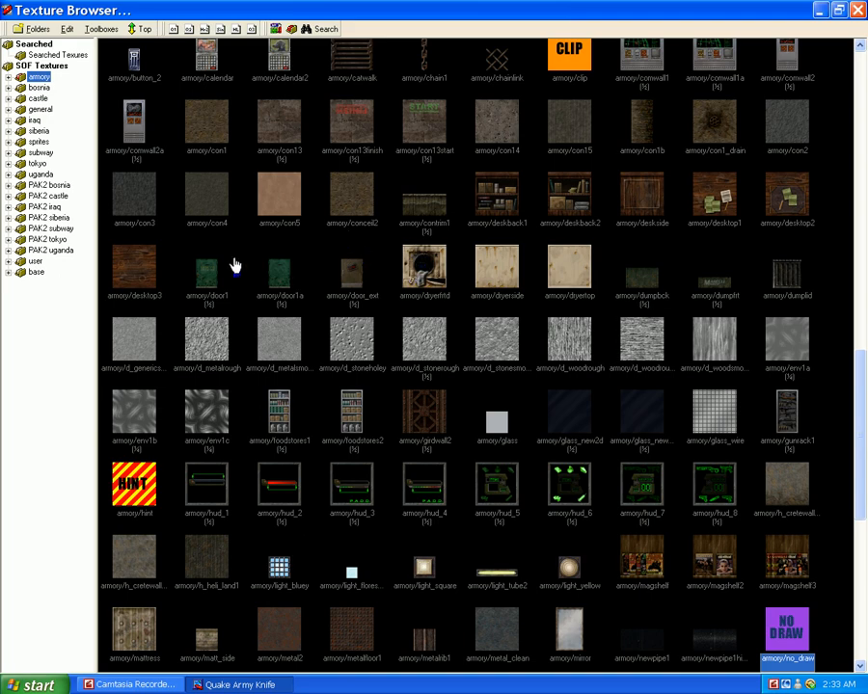
{"action": "double_click", "coordinate": [211, 205]}
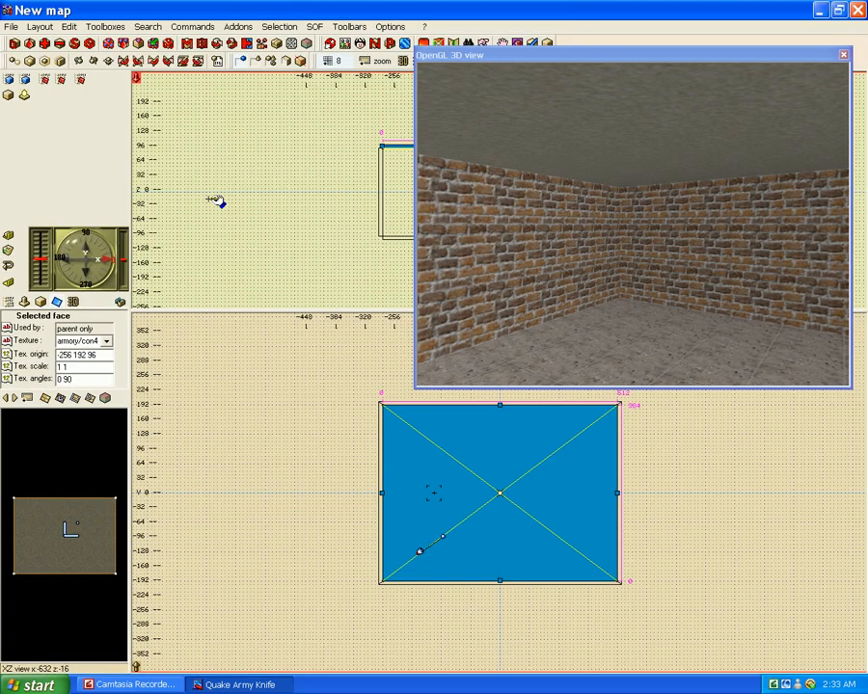
Step: Collapse the Border walls group and close the OpenGL 3D view, leaving nothing selected
{"action": "left_click", "coordinate": [7, 301]}
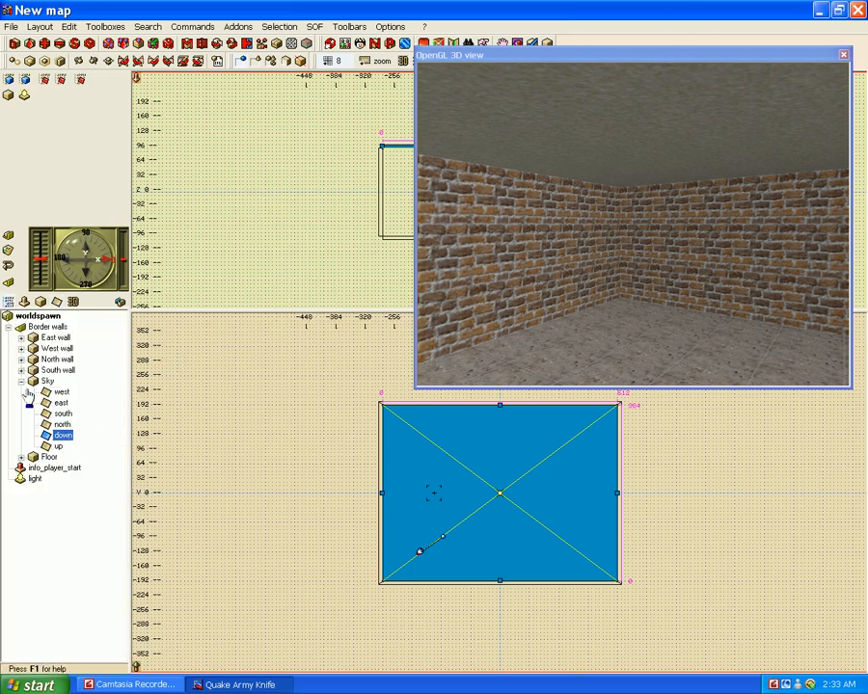
{"action": "left_click", "coordinate": [21, 380]}
{"action": "left_click", "coordinate": [8, 327]}
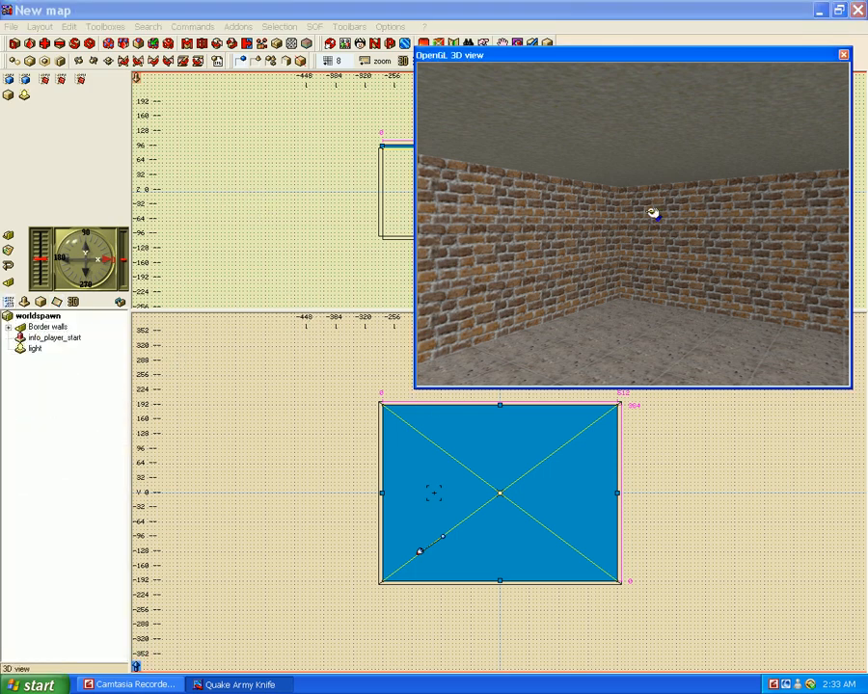
{"action": "left_click", "coordinate": [844, 56]}
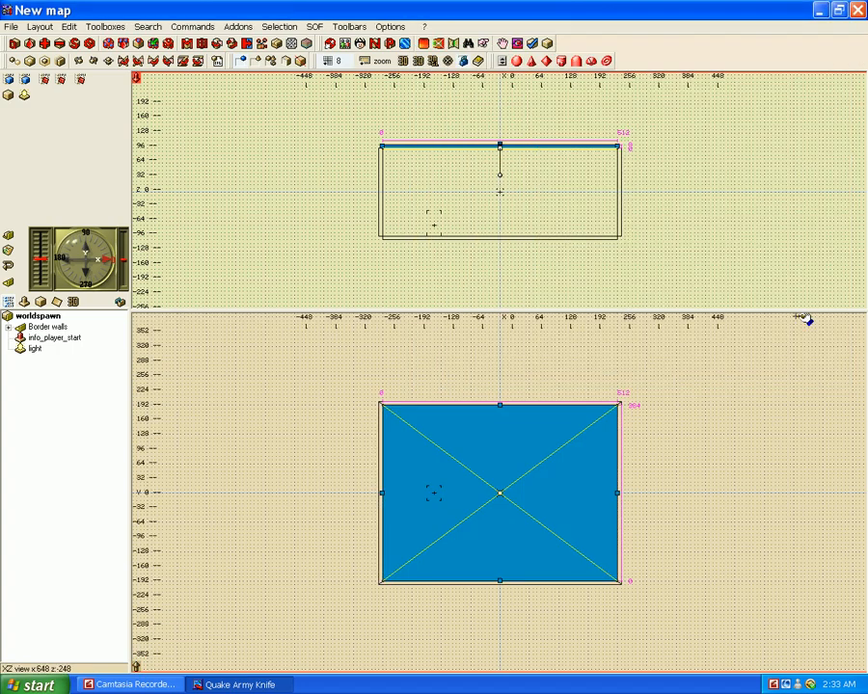
{"action": "left_click", "coordinate": [705, 483]}
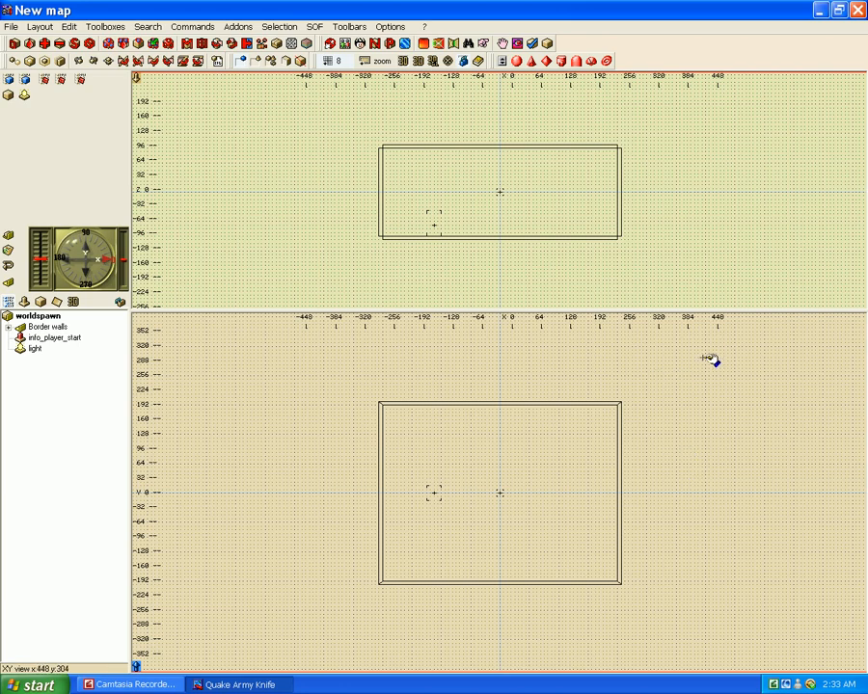
Step: Raise the light entity straight up to origin 0 0 72, just below the ceiling, and open its specifics
{"action": "left_click", "coordinate": [34, 350]}
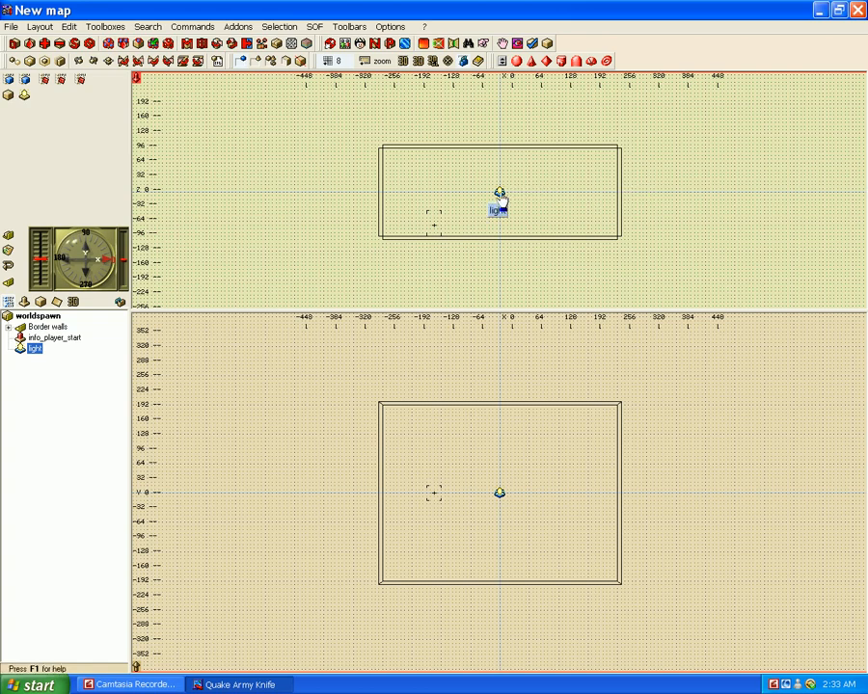
{"action": "left_click_drag", "start_coordinate": [499, 197], "coordinate": [499, 159]}
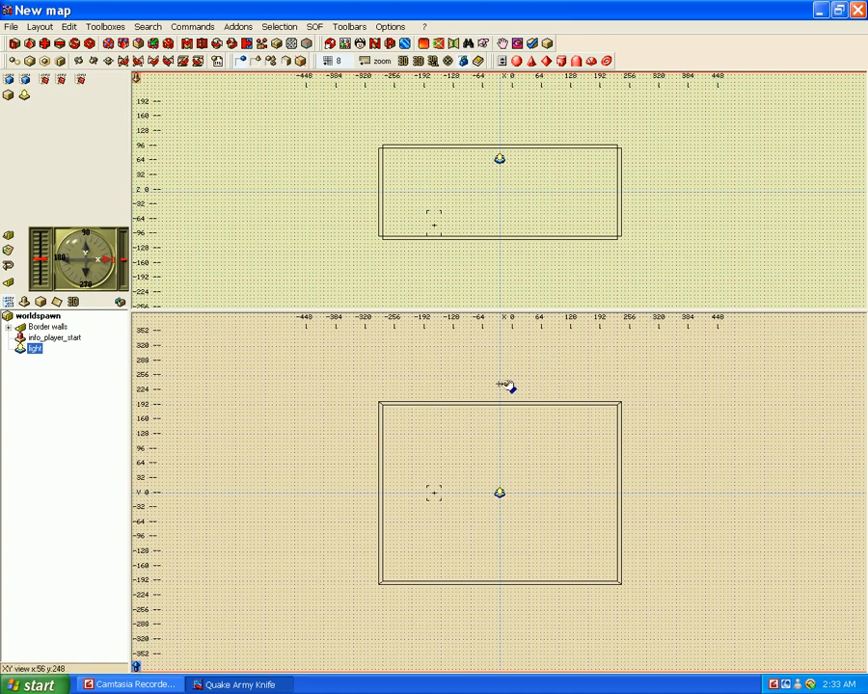
{"action": "right_click", "coordinate": [37, 358]}
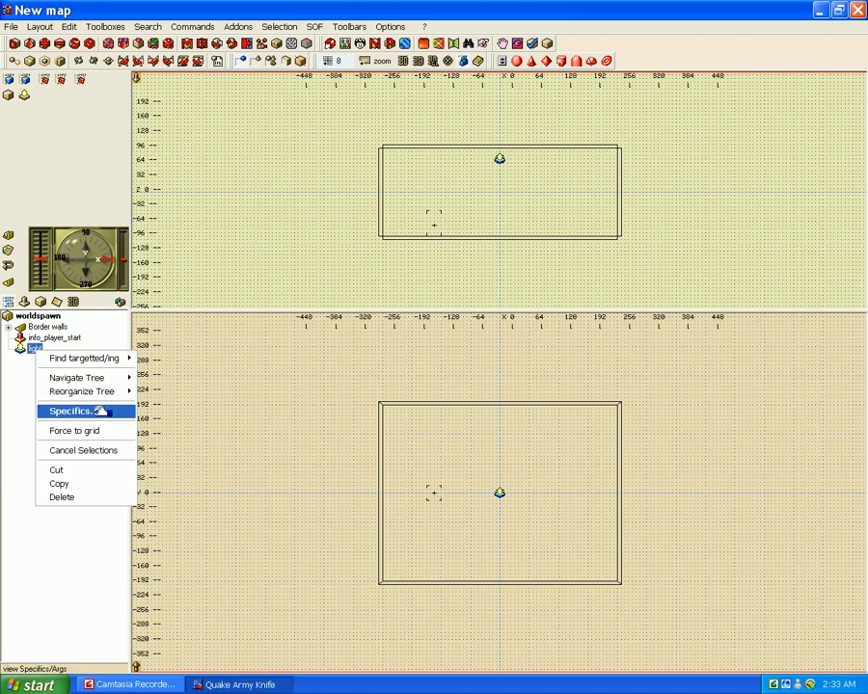
{"action": "left_click", "coordinate": [104, 413]}
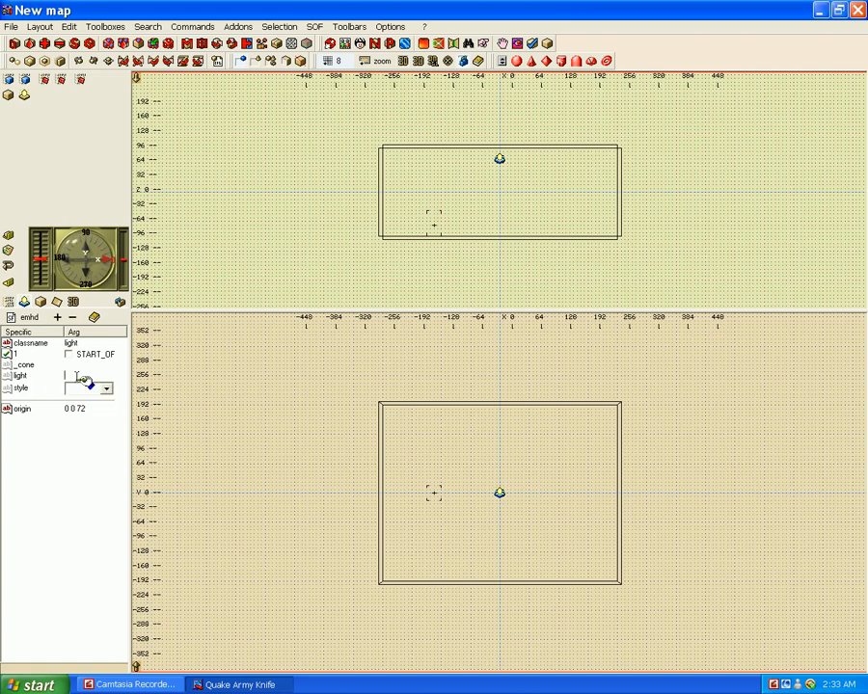
Step: Set the light entity's light value to 400 and its style to 0, then deselect it
{"action": "left_click", "coordinate": [83, 377]}
{"action": "type", "text": "40"}
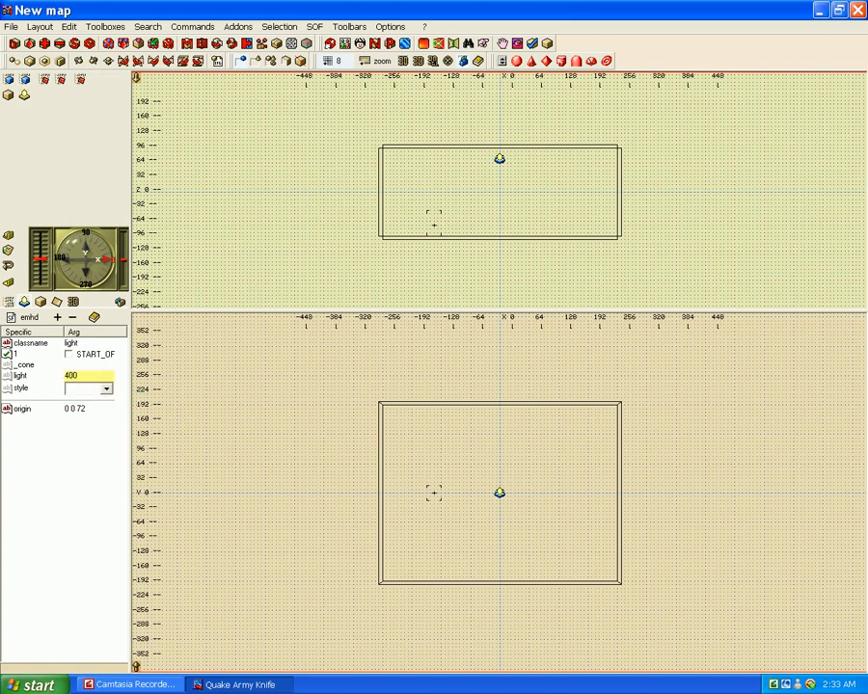
{"action": "type", "text": "0"}
{"action": "key", "text": "Return"}
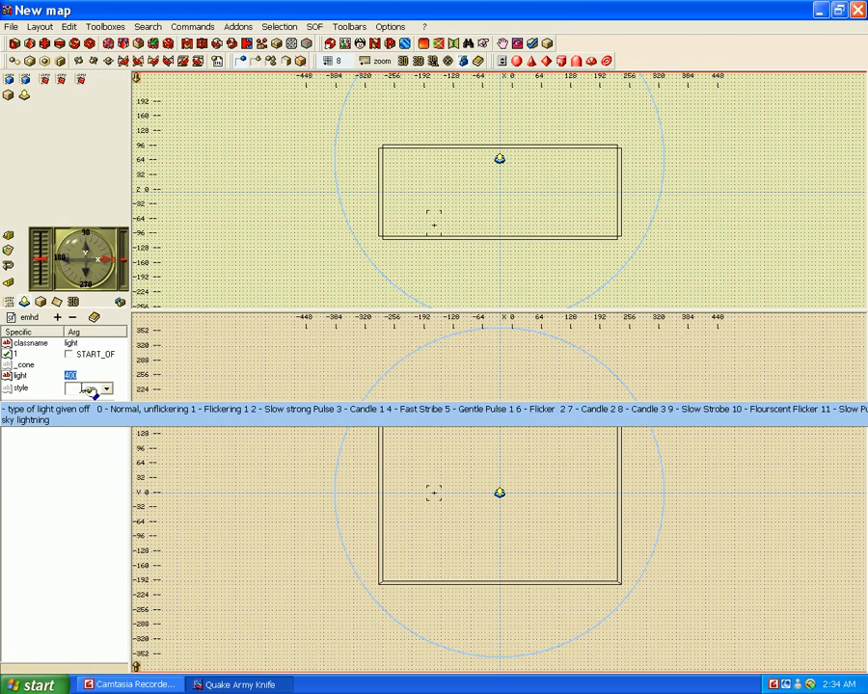
{"action": "left_click", "coordinate": [88, 389]}
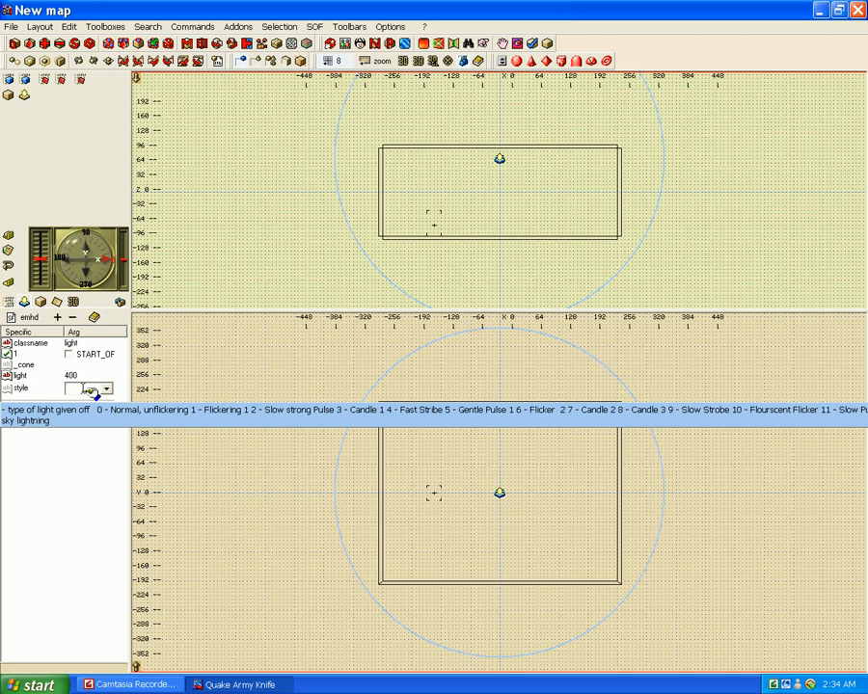
{"action": "type", "text": "0"}
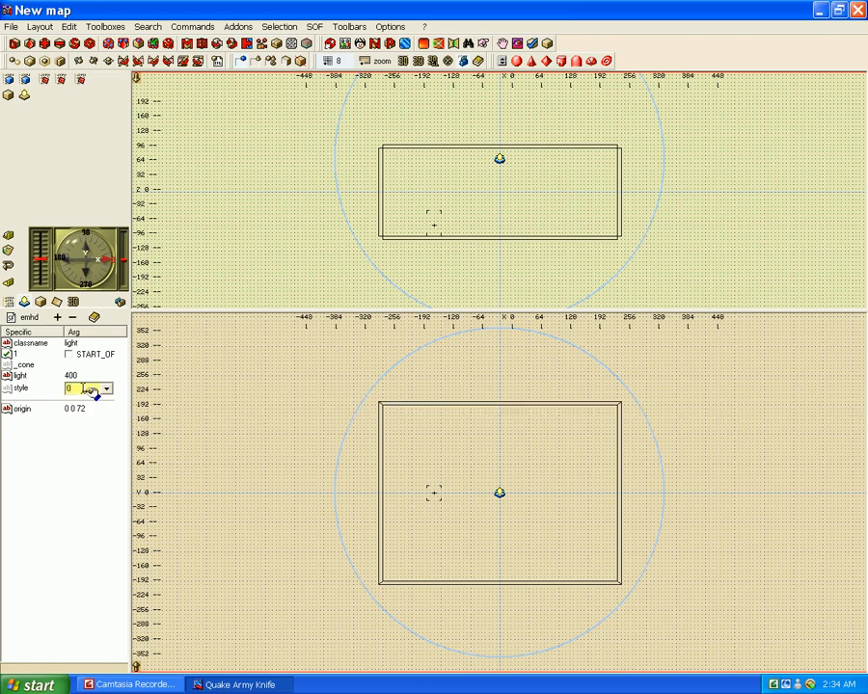
{"action": "left_click", "coordinate": [231, 378]}
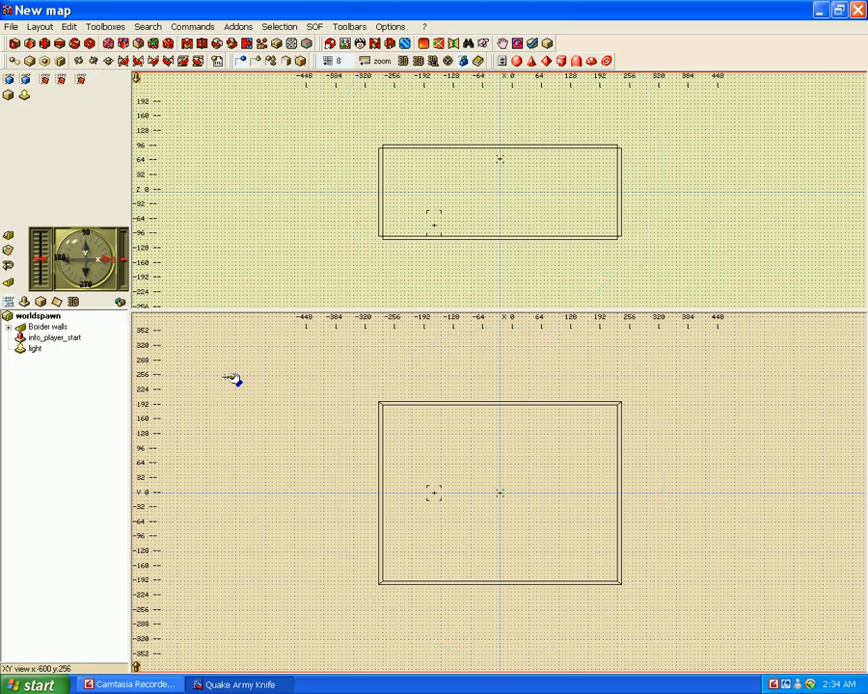
Step: Move the info_player_start up to Z 0 and close to the room's negative-X wall, leaving it deselected
{"action": "left_click", "coordinate": [68, 338]}
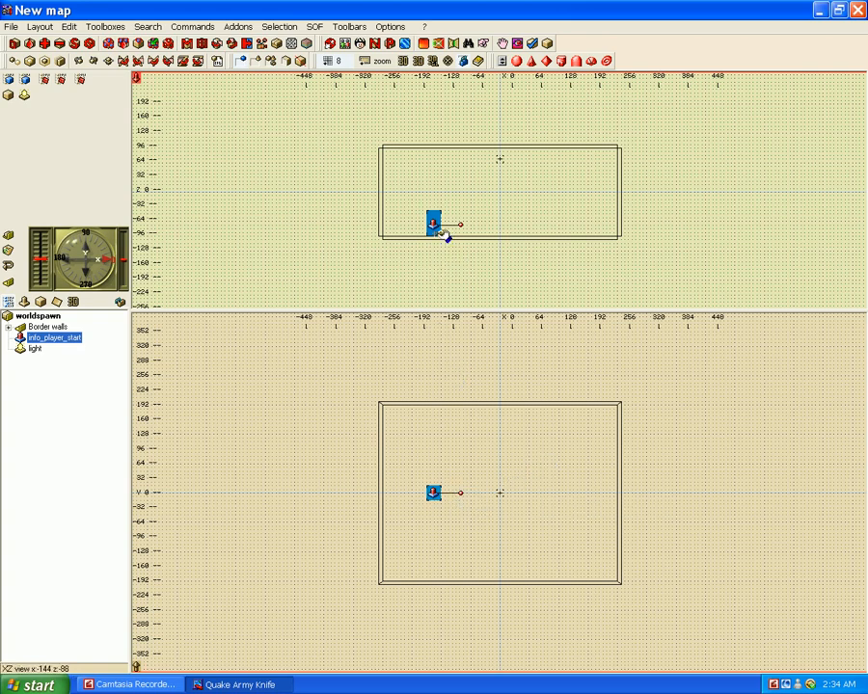
{"action": "left_click_drag", "start_coordinate": [433, 226], "coordinate": [394, 198]}
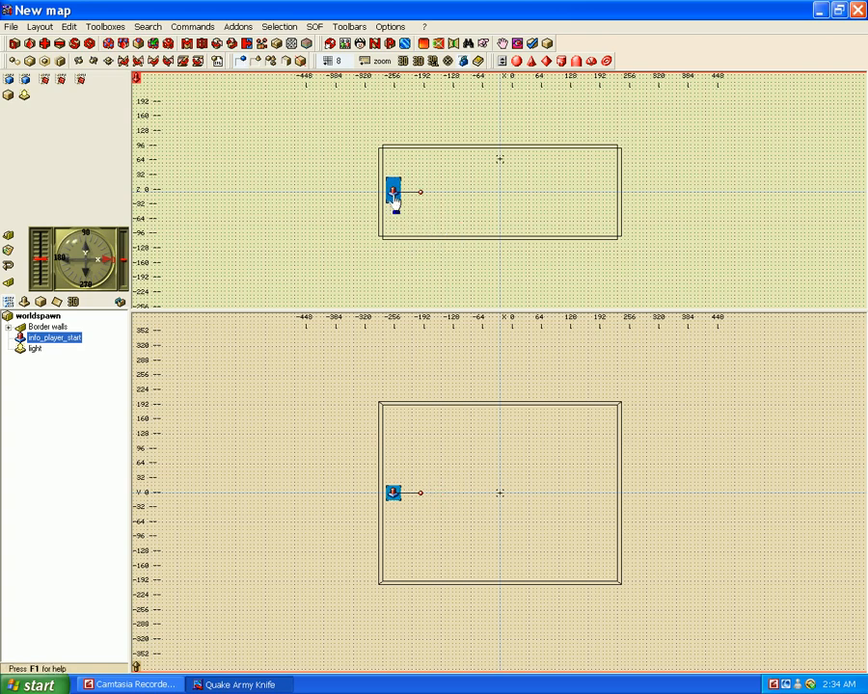
{"action": "left_click", "coordinate": [328, 461]}
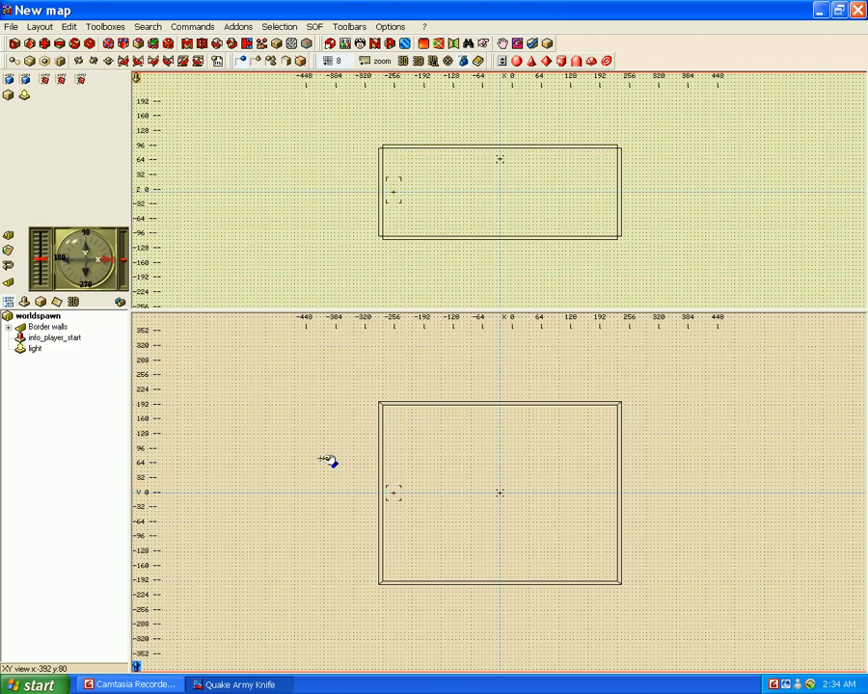
Step: Insert an info_player_deathmatch entity and lower it to the floor at origin 0 0 -72
{"action": "left_click", "coordinate": [25, 85]}
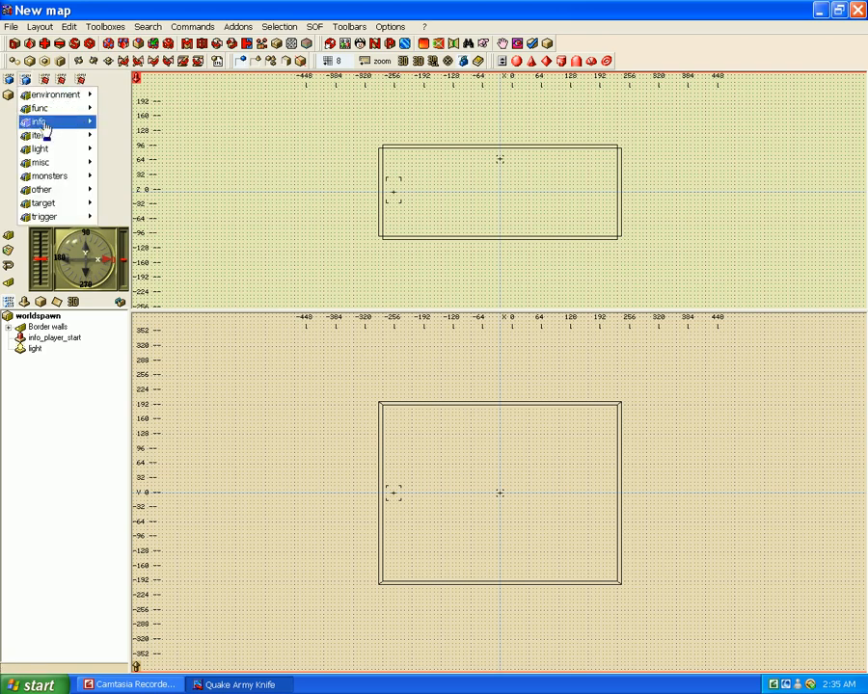
{"action": "mouse_move", "coordinate": [43, 127]}
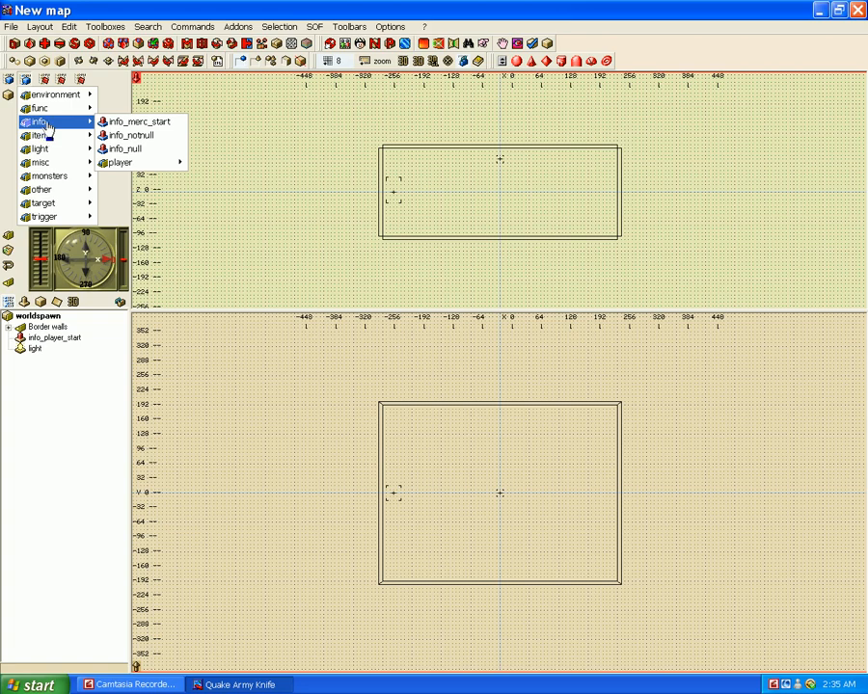
{"action": "mouse_move", "coordinate": [153, 169]}
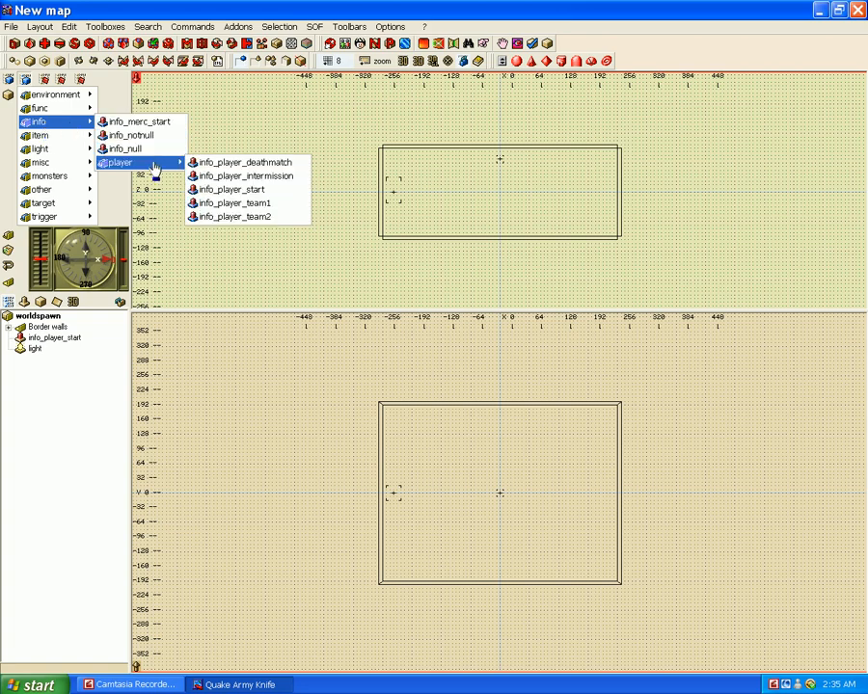
{"action": "left_click", "coordinate": [302, 168]}
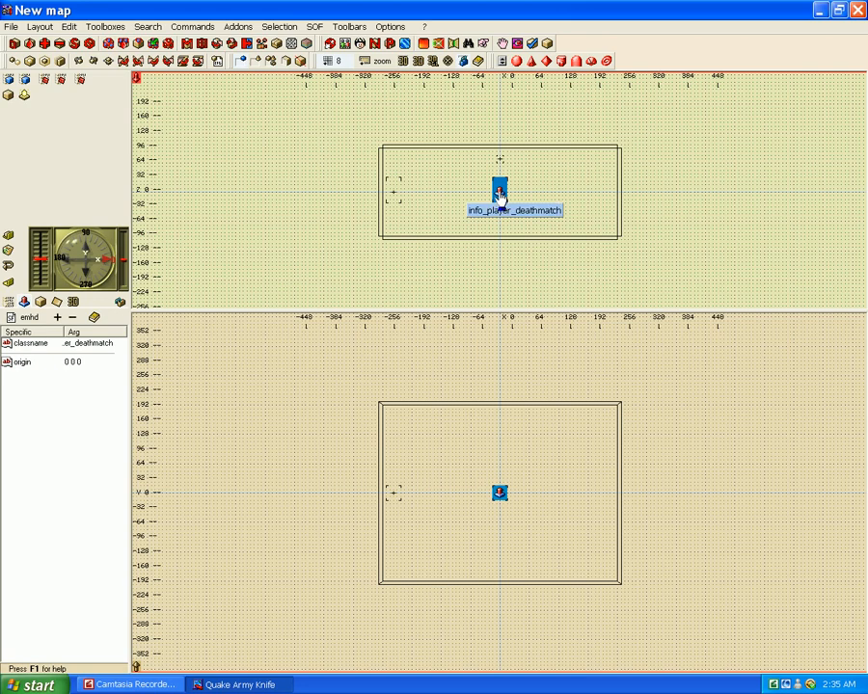
{"action": "left_click_drag", "start_coordinate": [498, 195], "coordinate": [499, 226]}
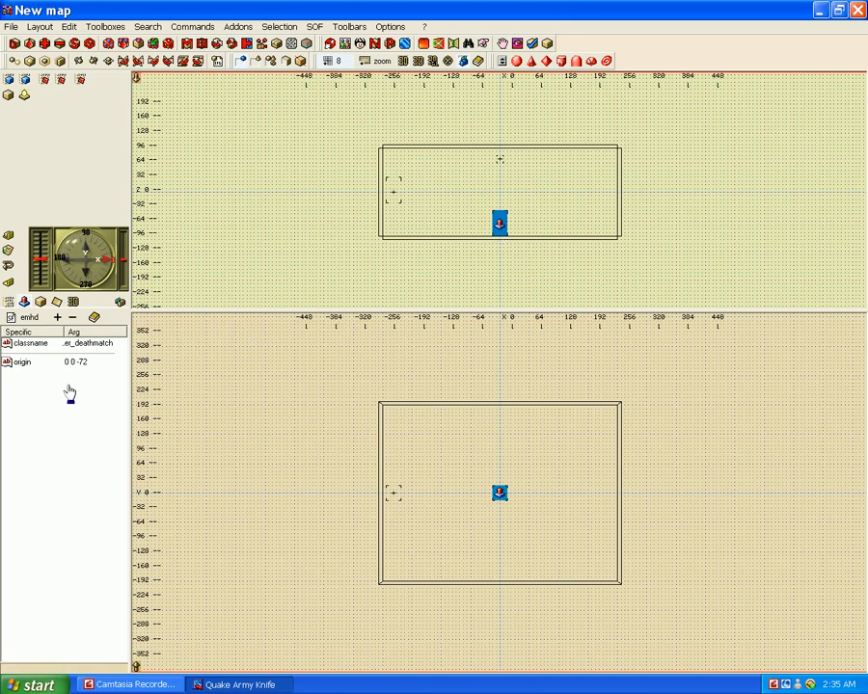
Step: Add an angle specific with the value 90 to the info_player_deathmatch entity
{"action": "left_click", "coordinate": [57, 318]}
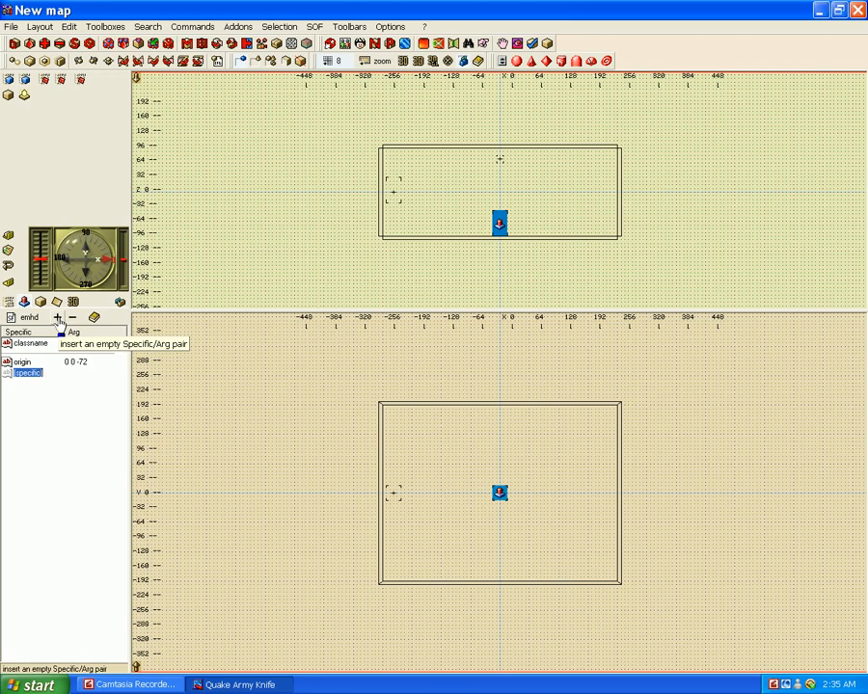
{"action": "type", "text": "angle"}
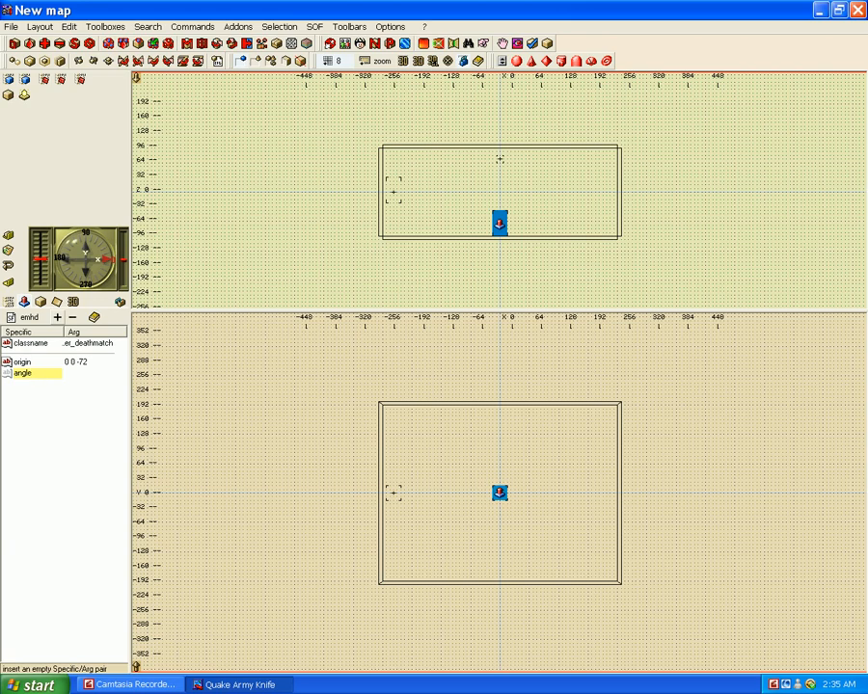
{"action": "key", "text": "Return"}
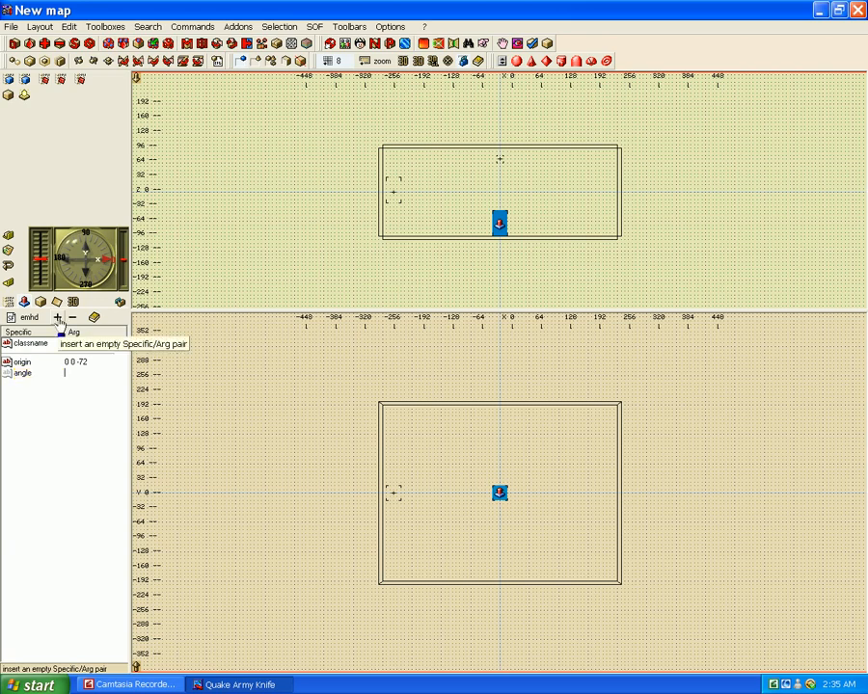
{"action": "type", "text": "9"}
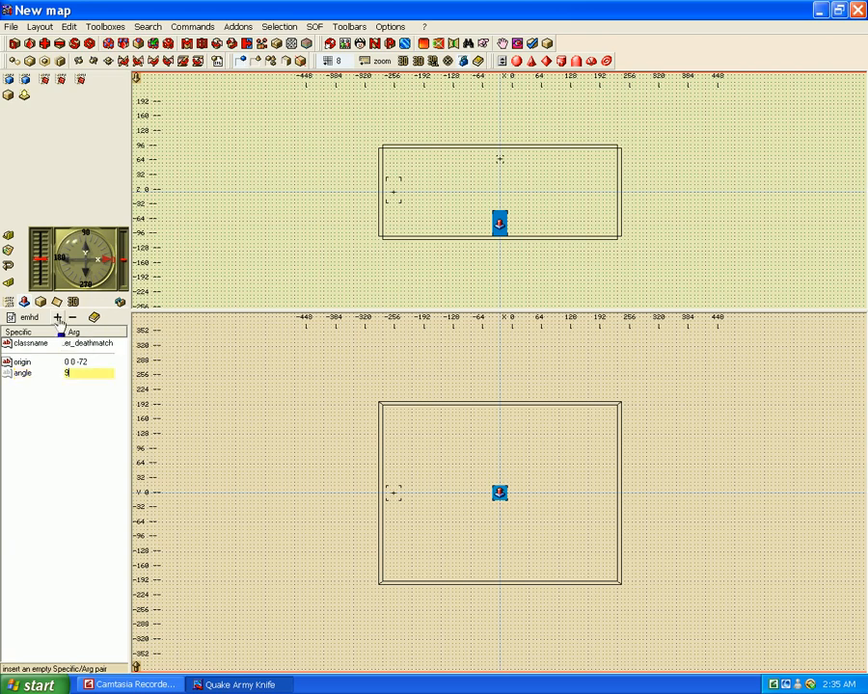
{"action": "type", "text": "0"}
{"action": "key", "text": "Return"}
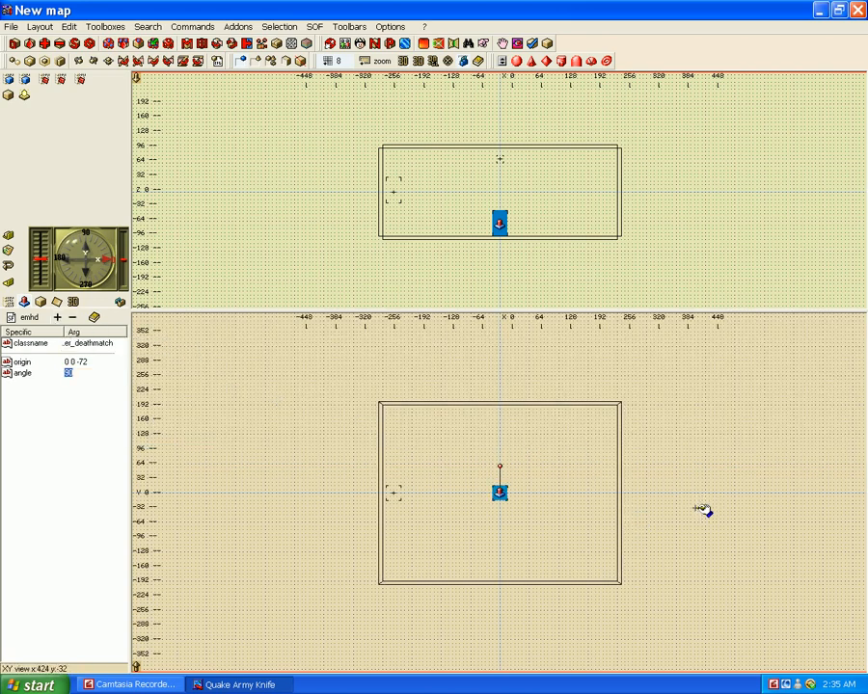
Step: Move the info_player_deathmatch into the room's corner at origin -216 -160 -72, turn it to angle 44, and deselect it
{"action": "left_click_drag", "start_coordinate": [501, 496], "coordinate": [430, 537]}
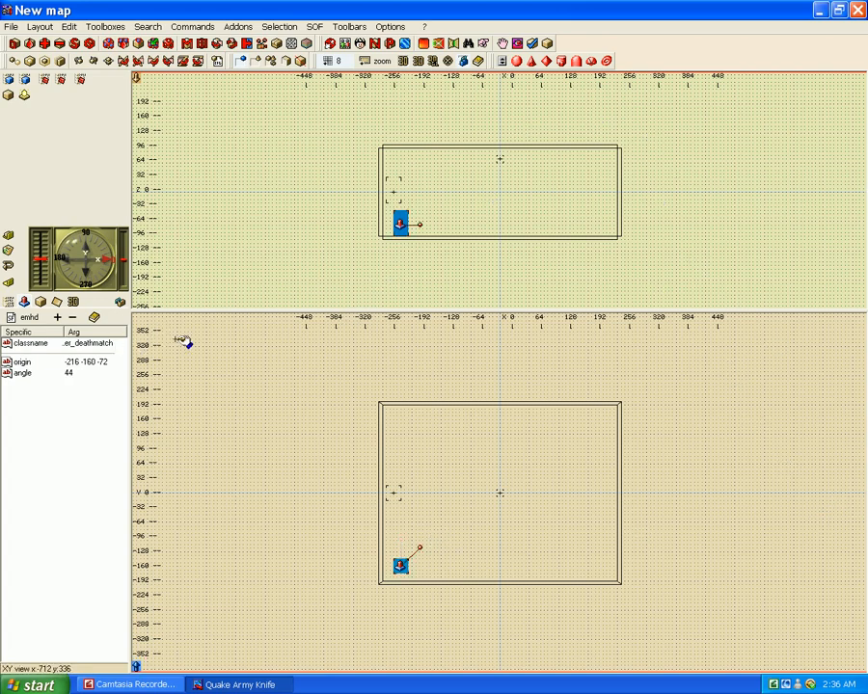
{"action": "left_click", "coordinate": [9, 302]}
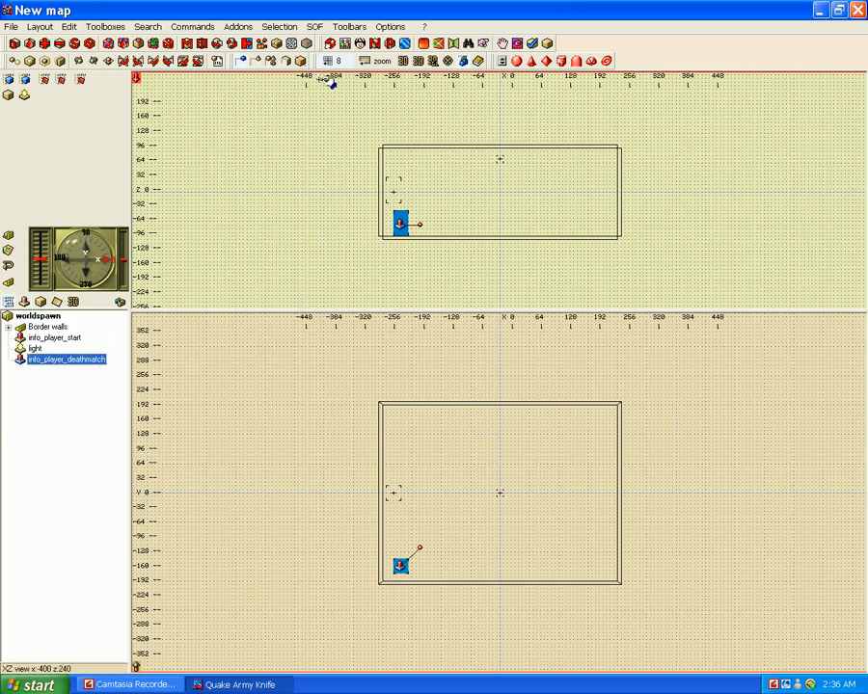
{"action": "left_click", "coordinate": [263, 375]}
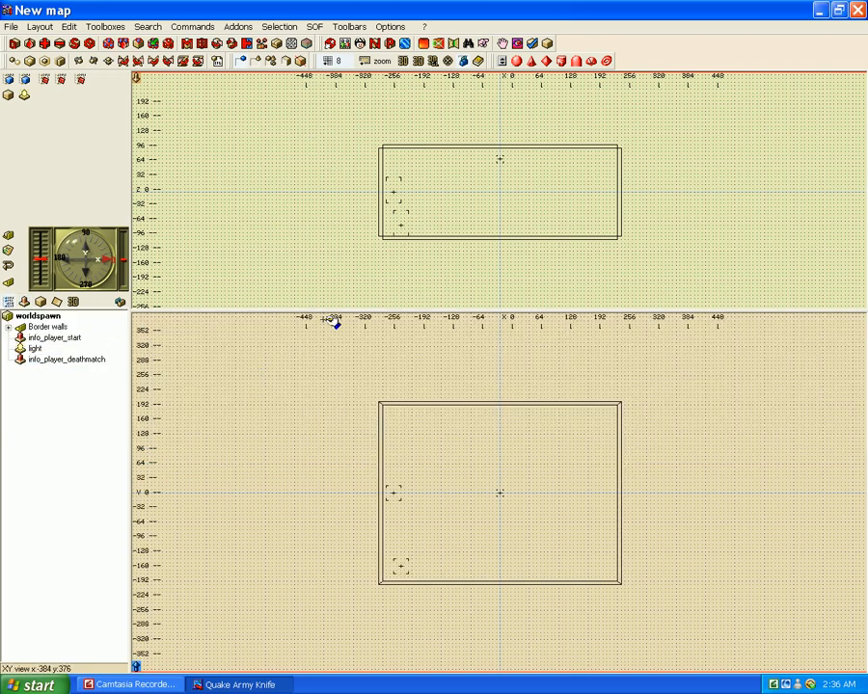
Step: Set the map editor's grid size to 32
{"action": "left_click", "coordinate": [329, 62]}
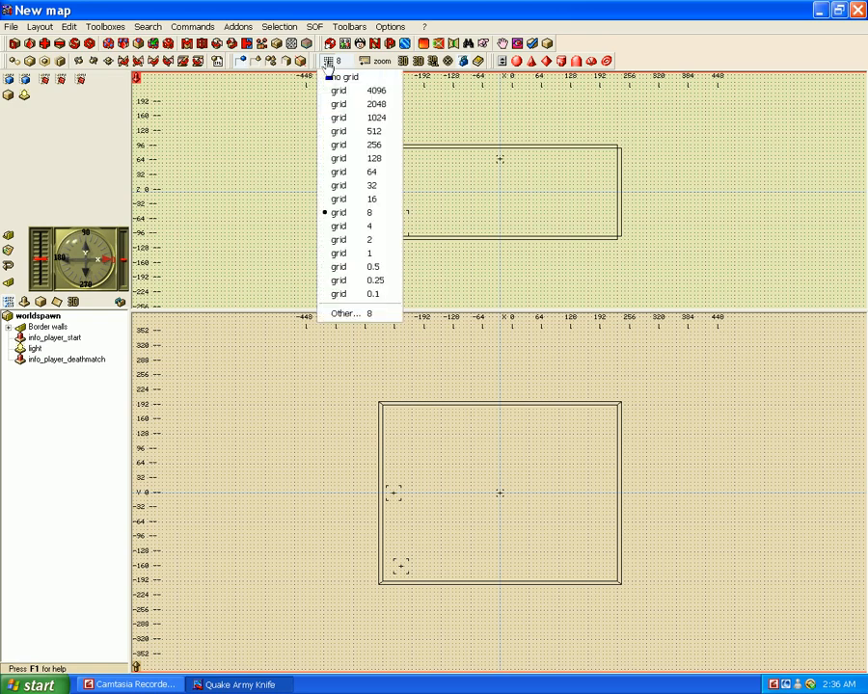
{"action": "left_click", "coordinate": [368, 186]}
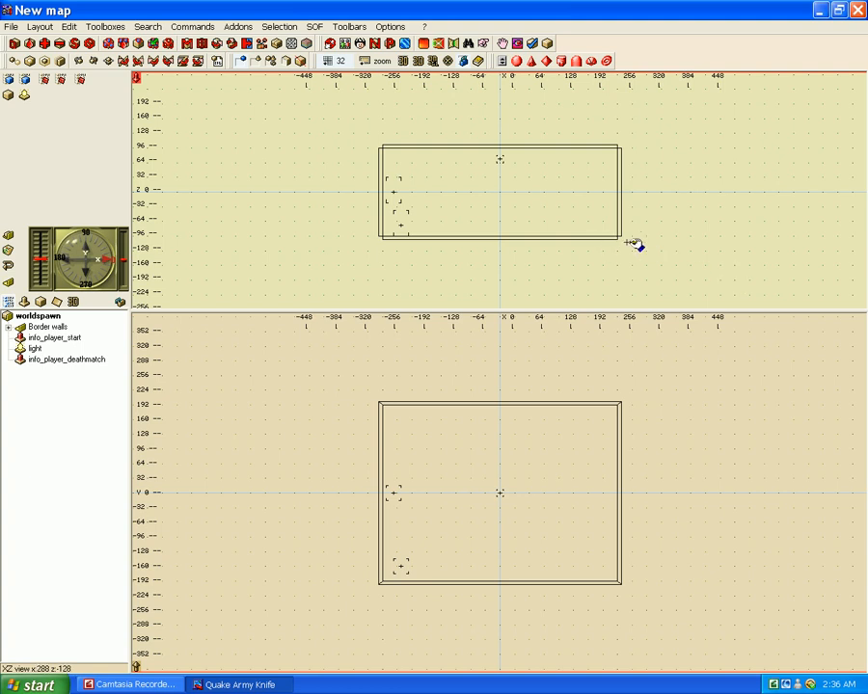
{"action": "left_click", "coordinate": [318, 29]}
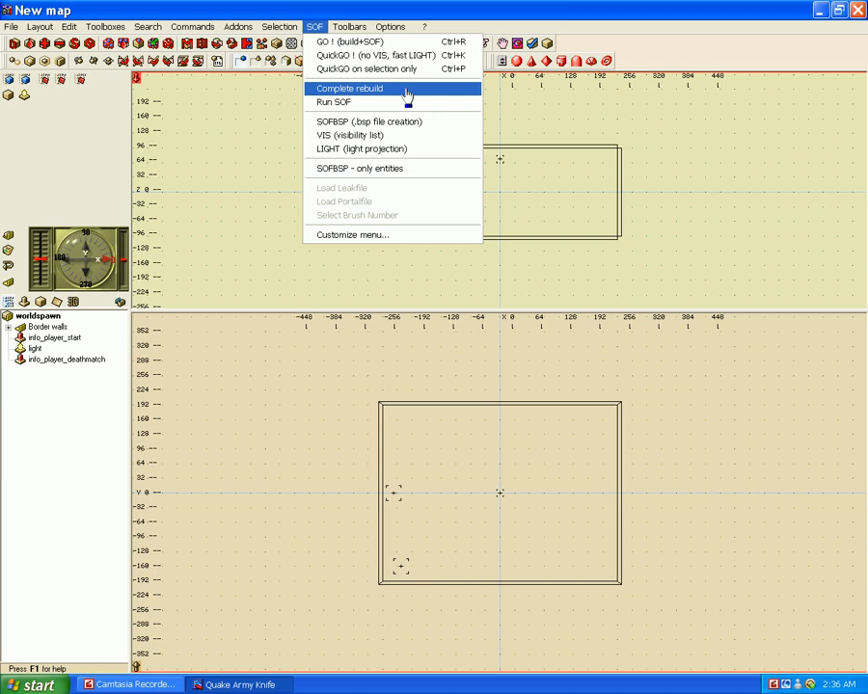
{"action": "left_click", "coordinate": [452, 8]}
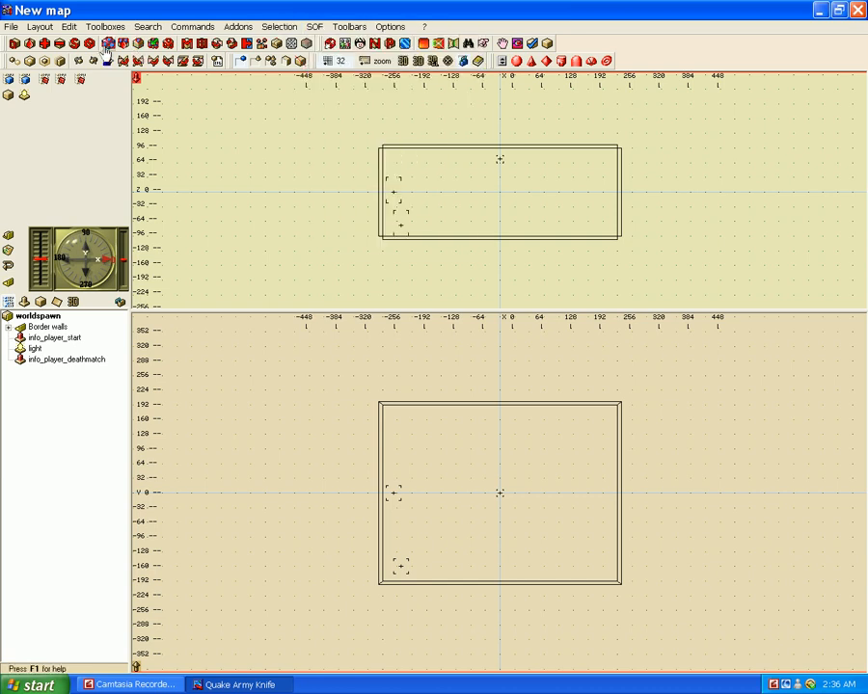
Step: Save the map in My Documents as the QuArK Map (*.qkm) file Newmap
{"action": "left_click", "coordinate": [12, 27]}
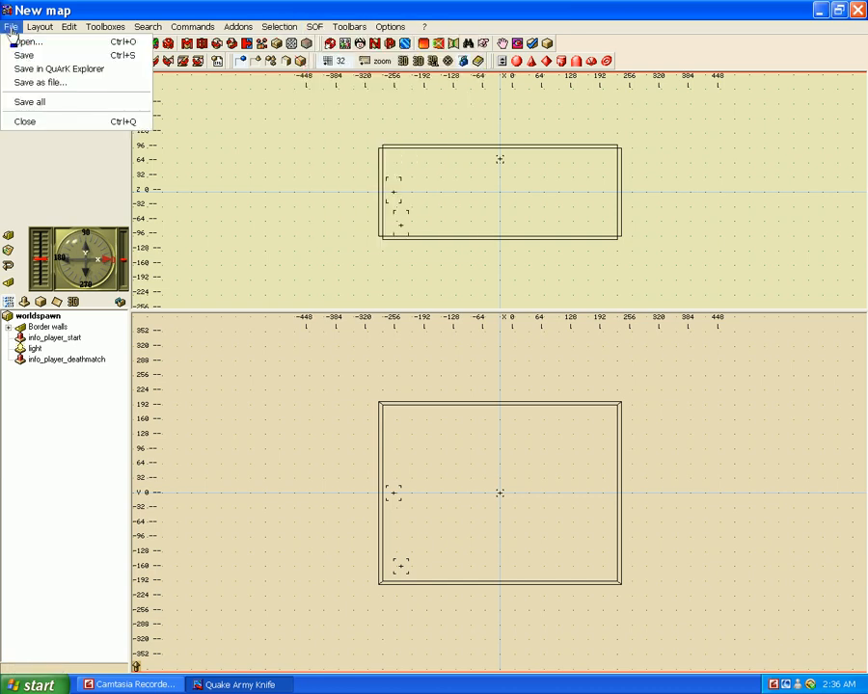
{"action": "left_click", "coordinate": [84, 85]}
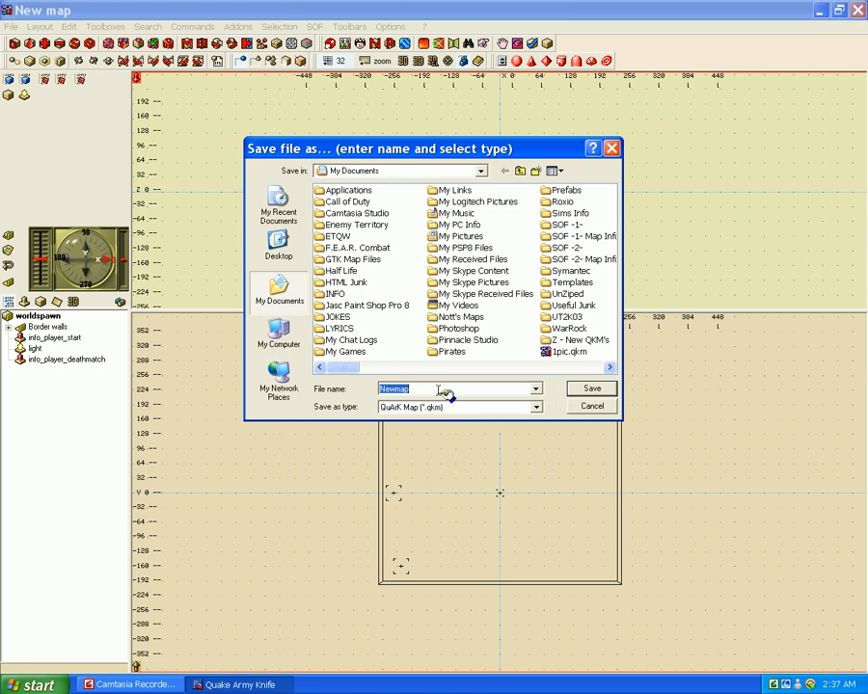
{"action": "left_click", "coordinate": [592, 391]}
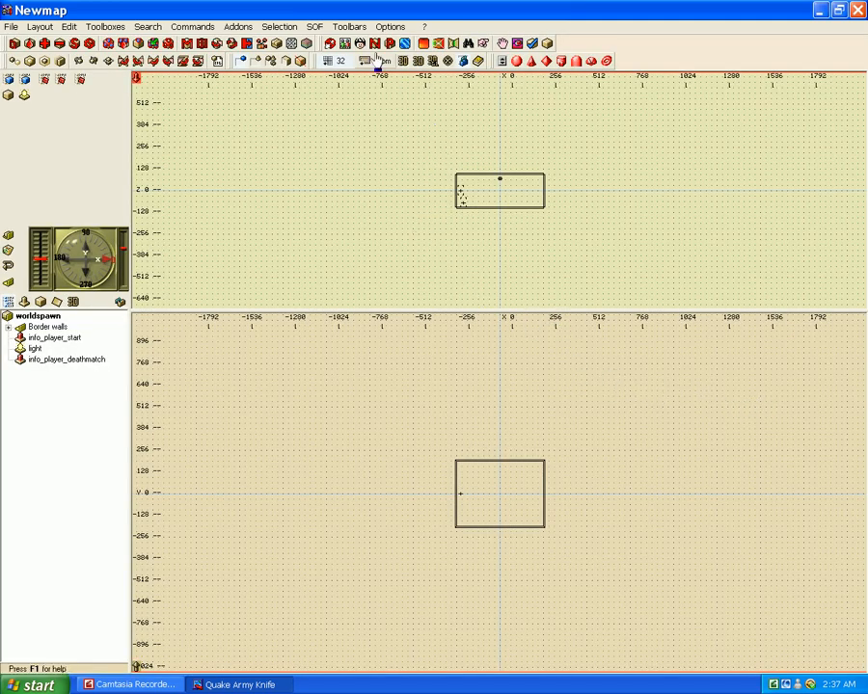
Step: Run a complete rebuild of the map for SOF and review the BSP, VIS and lighting output in the console
{"action": "left_click", "coordinate": [315, 27]}
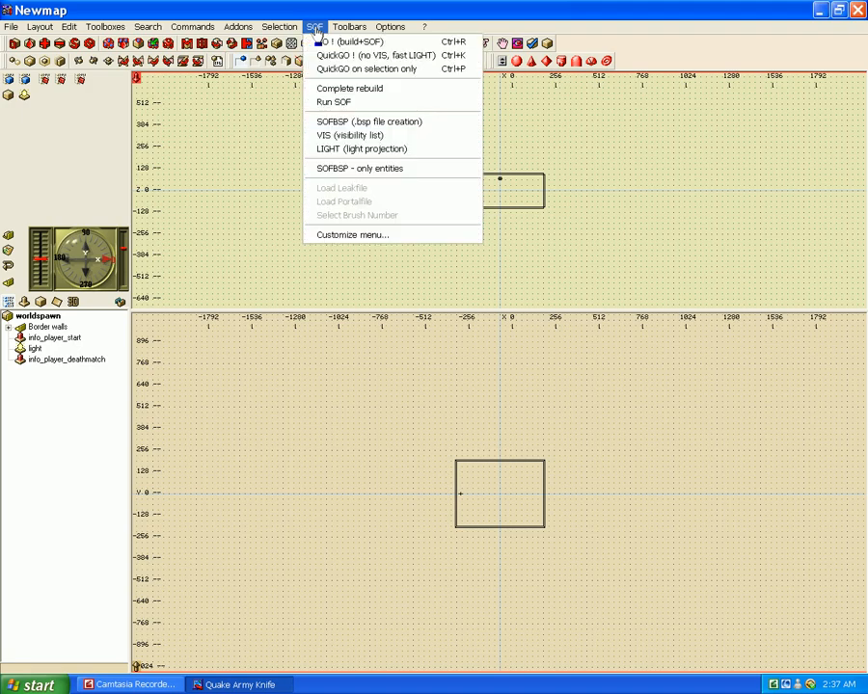
{"action": "left_click", "coordinate": [403, 91]}
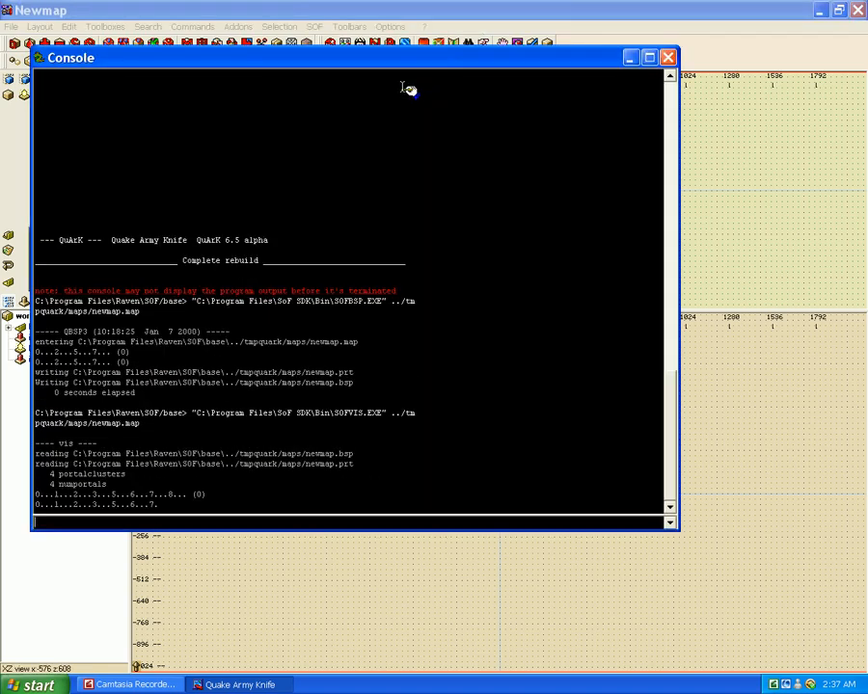
{"action": "left_click_drag", "start_coordinate": [452, 64], "coordinate": [532, 103]}
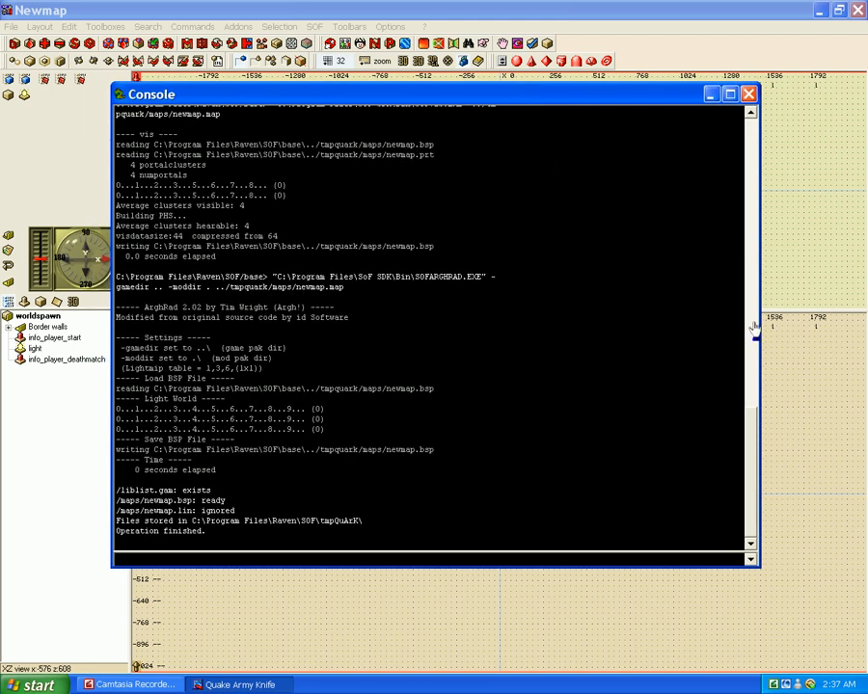
{"action": "left_click_drag", "start_coordinate": [753, 434], "coordinate": [753, 460]}
{"action": "scroll", "coordinate": [716, 390], "scroll_direction": "up", "scroll_amount": 6}
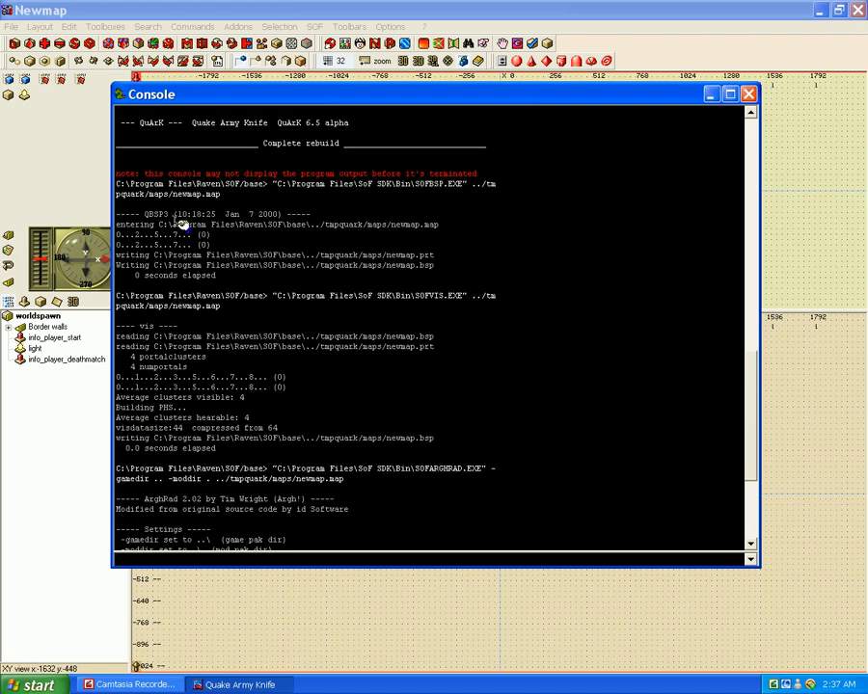
{"action": "scroll", "coordinate": [752, 508], "scroll_direction": "down", "scroll_amount": 7}
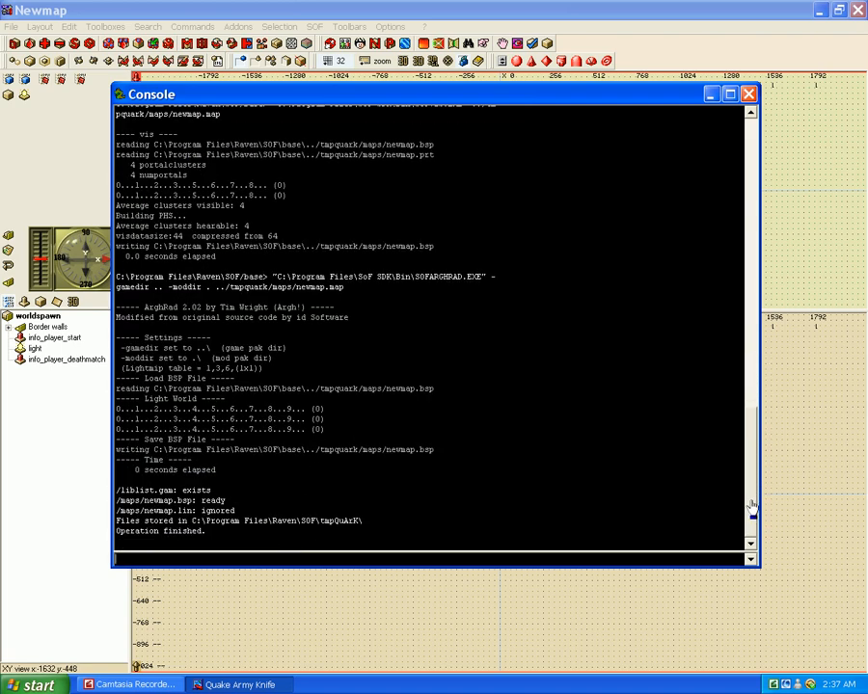
Step: Close the build console and the Newmap editor window
{"action": "left_click", "coordinate": [749, 96]}
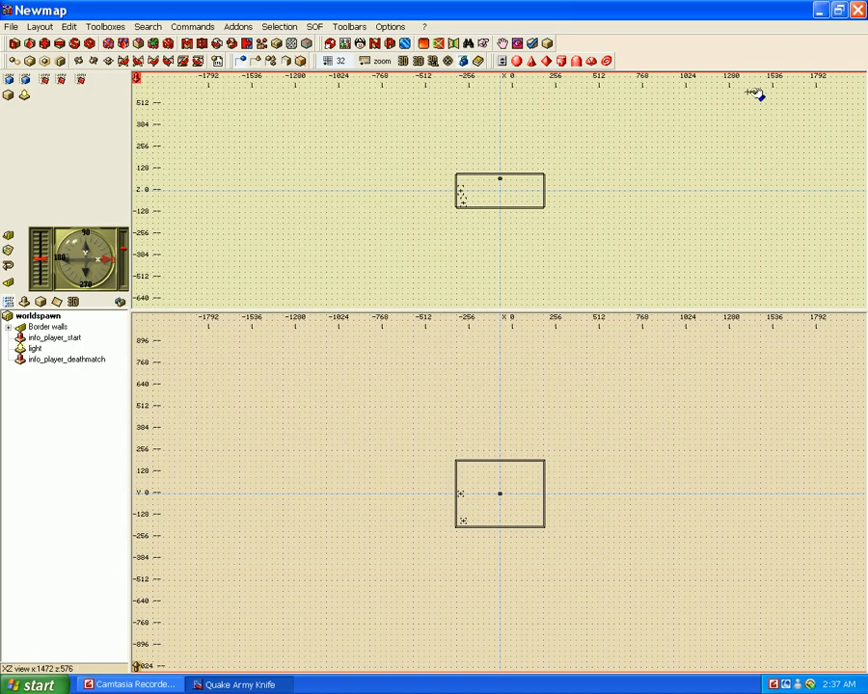
{"action": "left_click", "coordinate": [854, 10]}
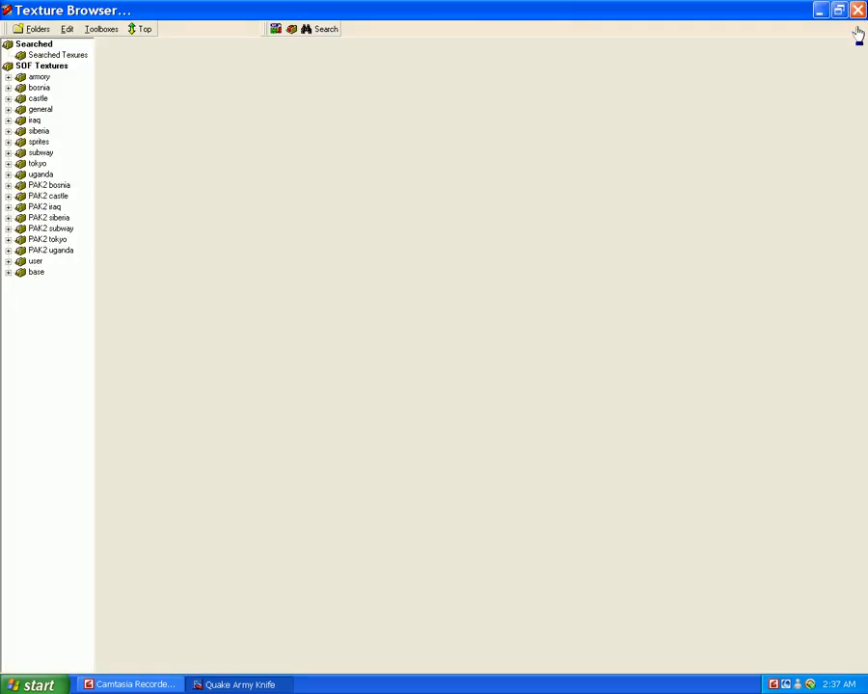
Step: Close the Texture Browser and the QuArK Explorer to exit the map editor
{"action": "left_click", "coordinate": [857, 11]}
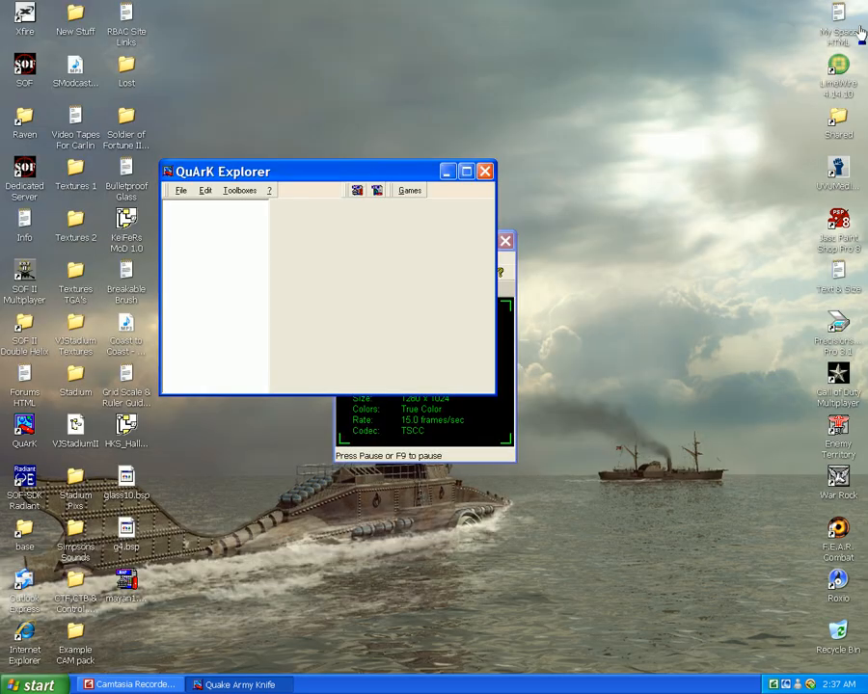
{"action": "left_click", "coordinate": [486, 172]}
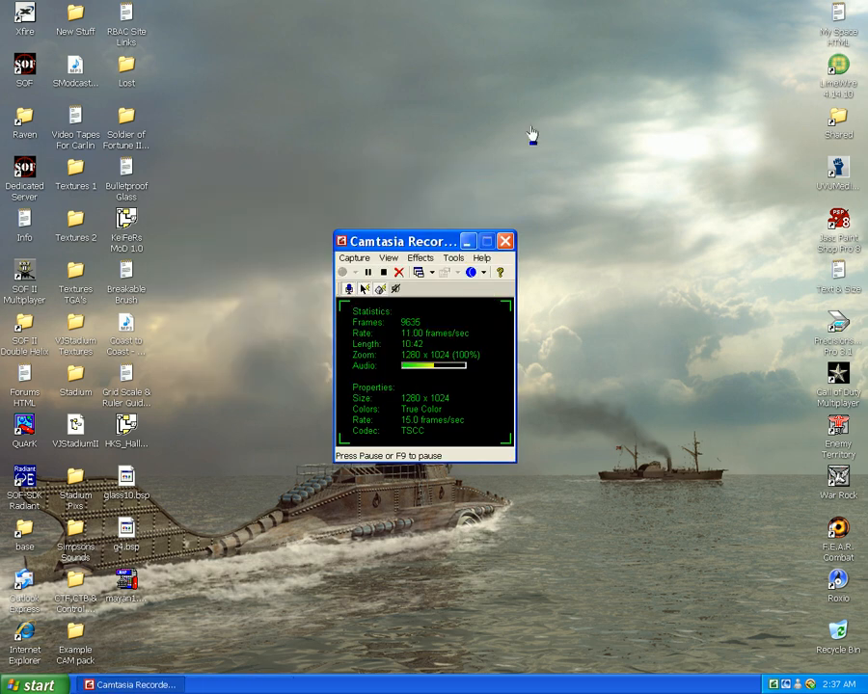
Step: Move the compiled newmap.bsp from the Raven folder's SOF\tmpQuArK\maps subfolder to the desktop
{"action": "left_click", "coordinate": [25, 123]}
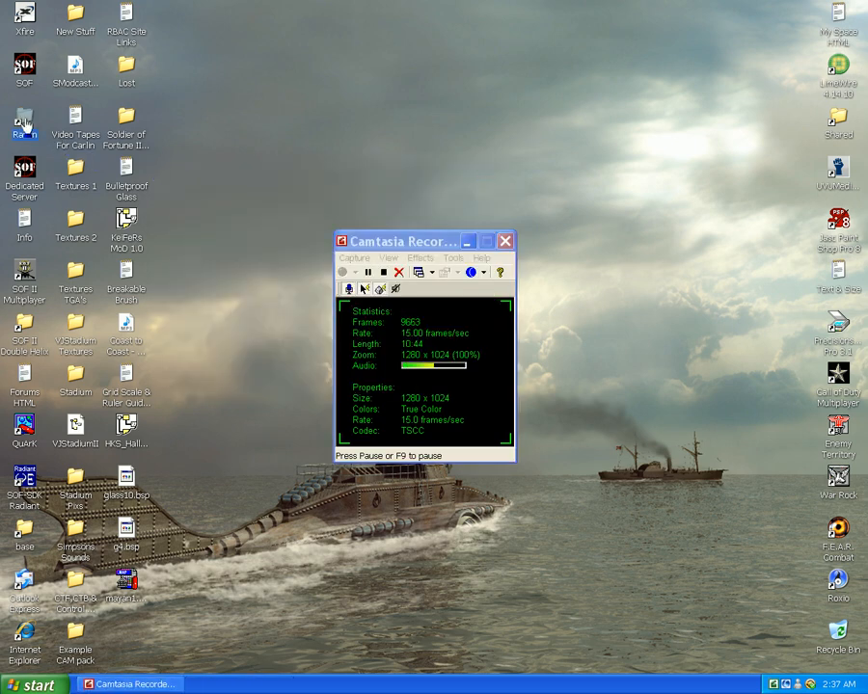
{"action": "double_click", "coordinate": [25, 122]}
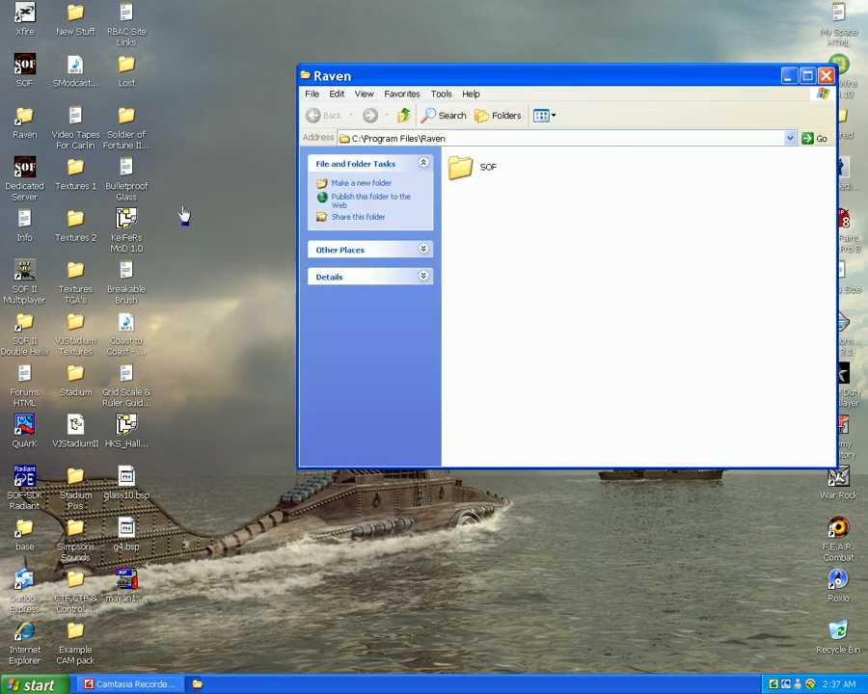
{"action": "left_click", "coordinate": [456, 169]}
{"action": "double_click", "coordinate": [456, 169]}
{"action": "left_click_drag", "start_coordinate": [591, 81], "coordinate": [499, 65]}
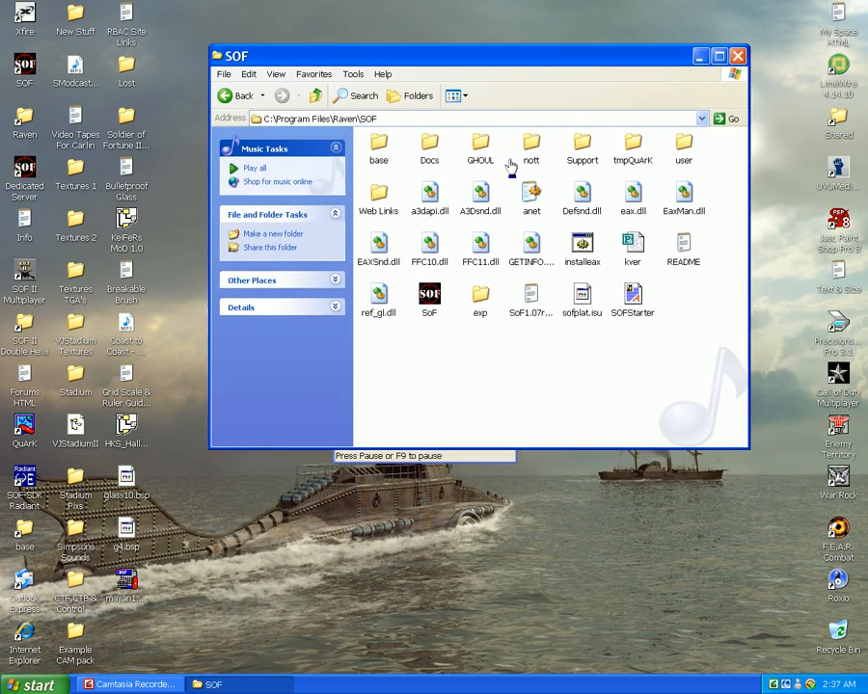
{"action": "double_click", "coordinate": [632, 145]}
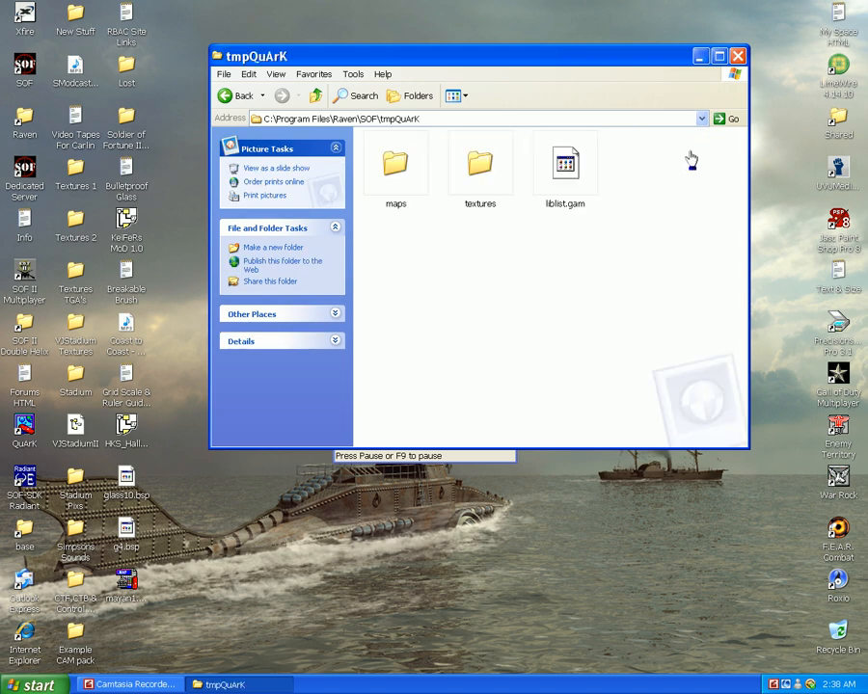
{"action": "double_click", "coordinate": [407, 193]}
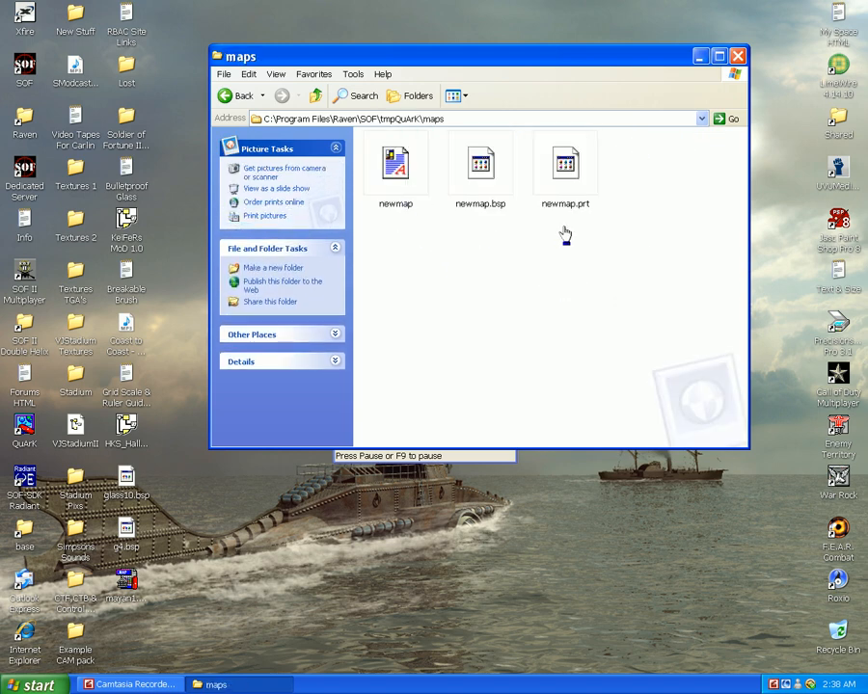
{"action": "left_click", "coordinate": [481, 168]}
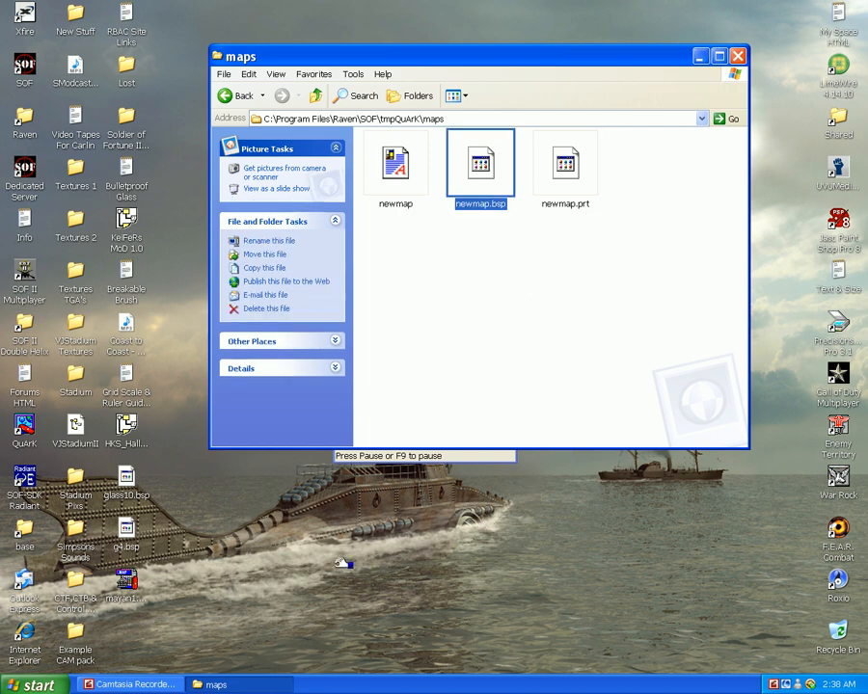
{"action": "left_click_drag", "start_coordinate": [344, 571], "coordinate": [333, 583]}
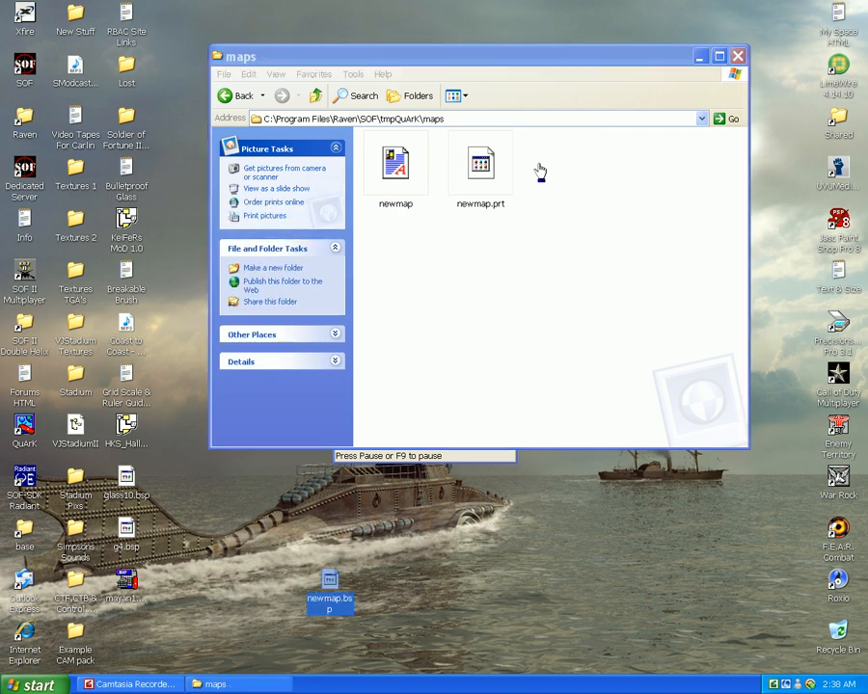
Step: Delete the leftover newmap and newmap.prt files from the tmpQuArK\maps folder
{"action": "left_click", "coordinate": [481, 166]}
{"action": "left_click", "coordinate": [396, 169], "text": "ctrl"}
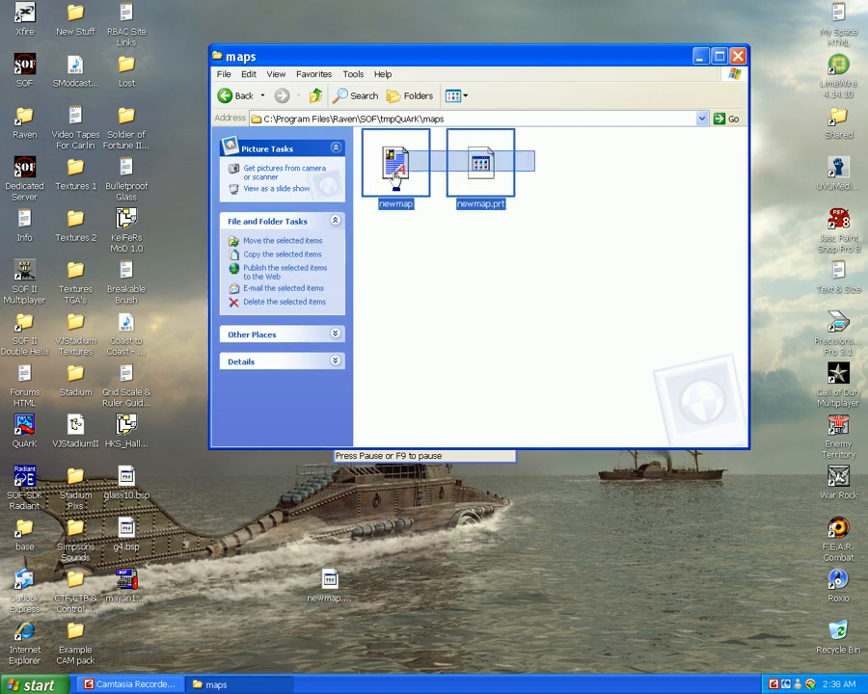
{"action": "right_click", "coordinate": [395, 176]}
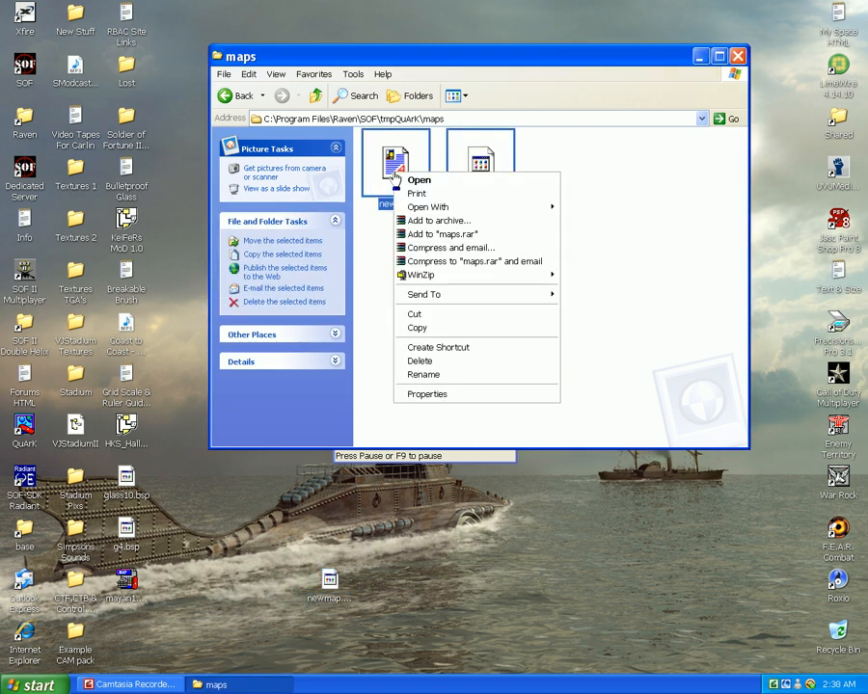
{"action": "left_click", "coordinate": [516, 361]}
{"action": "left_click", "coordinate": [482, 371]}
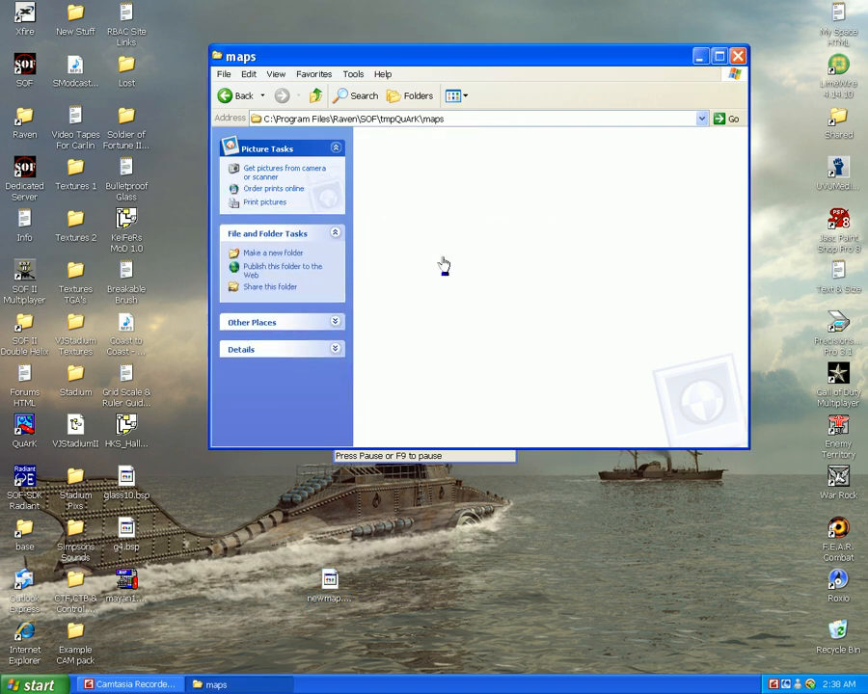
Step: Move newmap.bsp from the desktop into the C:\Program Files\Raven\SOF\user\maps folder
{"action": "left_click", "coordinate": [225, 97]}
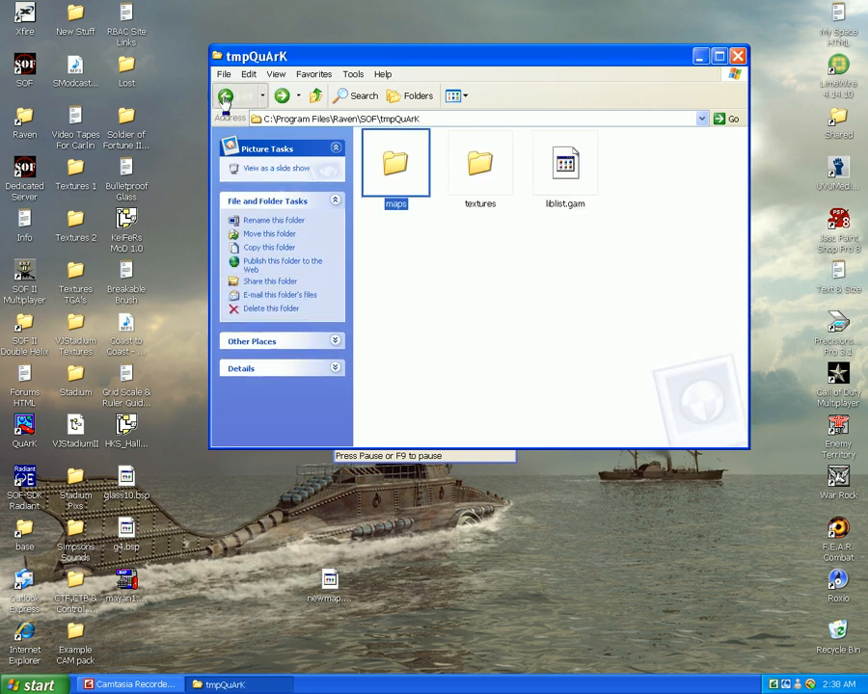
{"action": "left_click", "coordinate": [224, 96]}
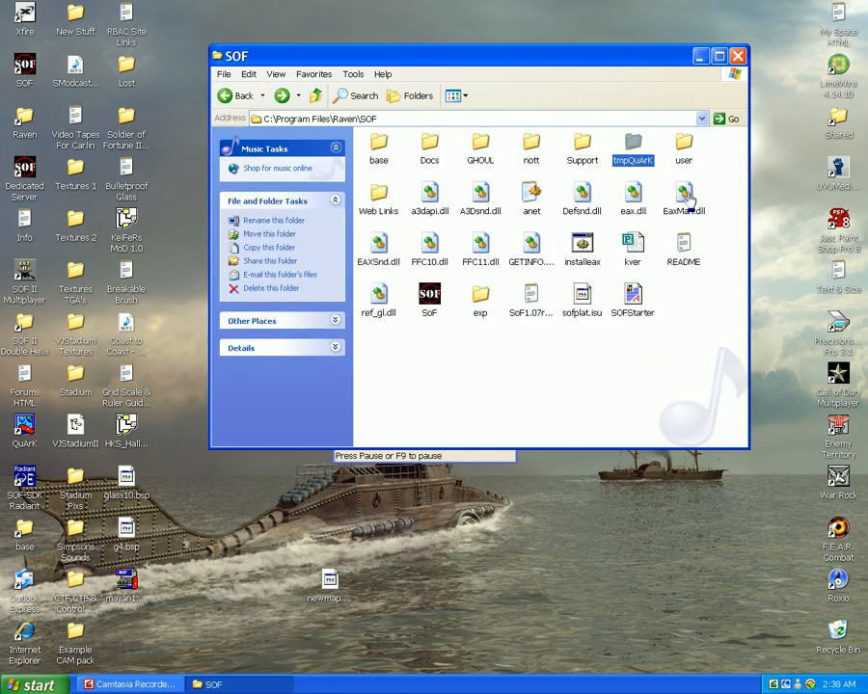
{"action": "double_click", "coordinate": [682, 144]}
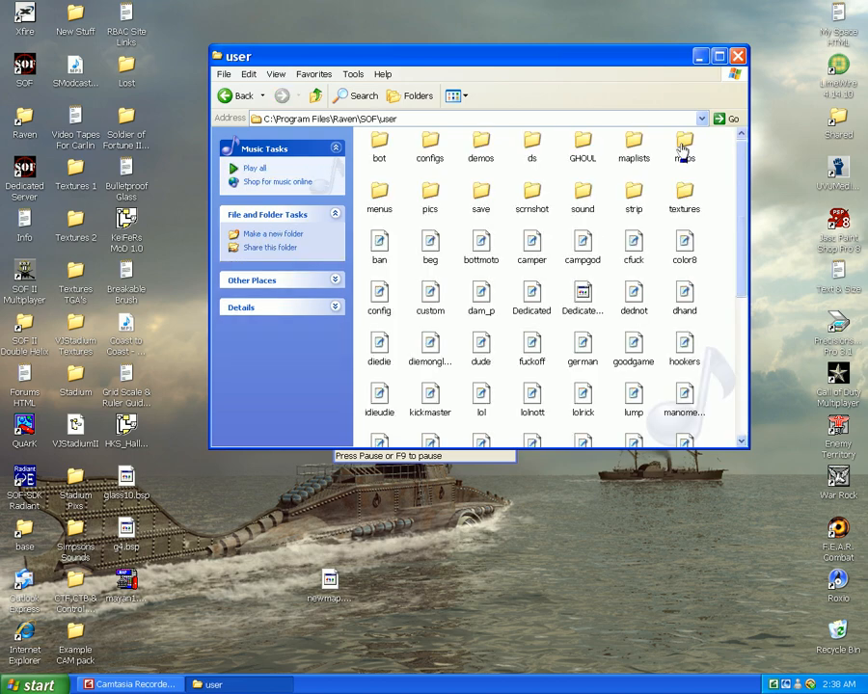
{"action": "left_click", "coordinate": [682, 146]}
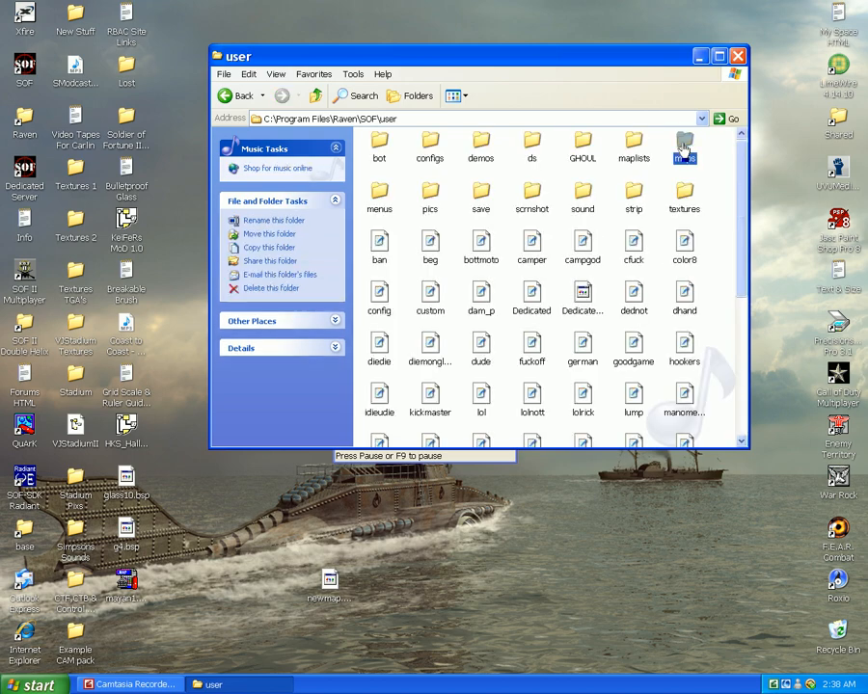
{"action": "double_click", "coordinate": [682, 146]}
{"action": "left_click_drag", "start_coordinate": [740, 162], "coordinate": [732, 382]}
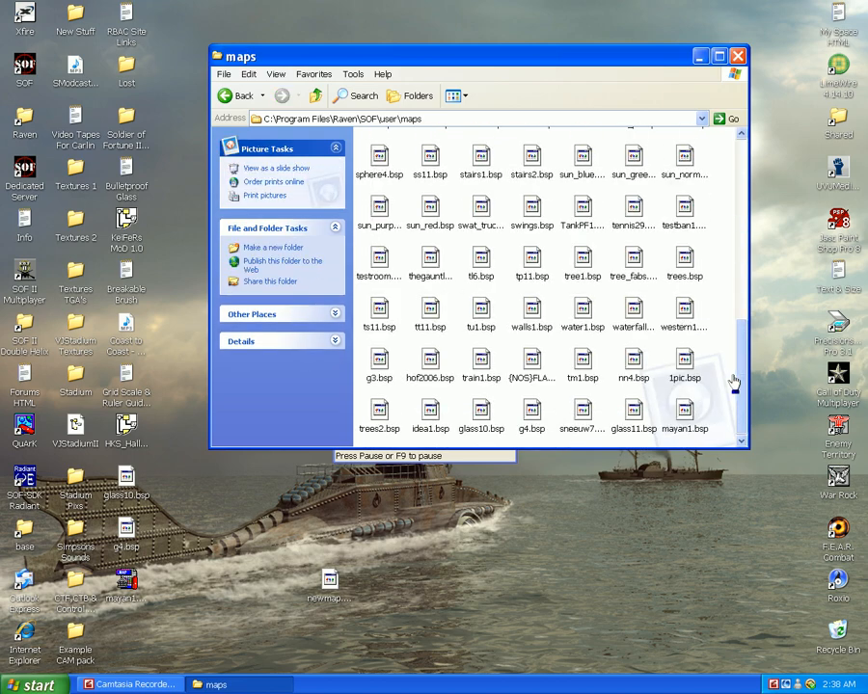
{"action": "left_click_drag", "start_coordinate": [329, 583], "coordinate": [738, 433]}
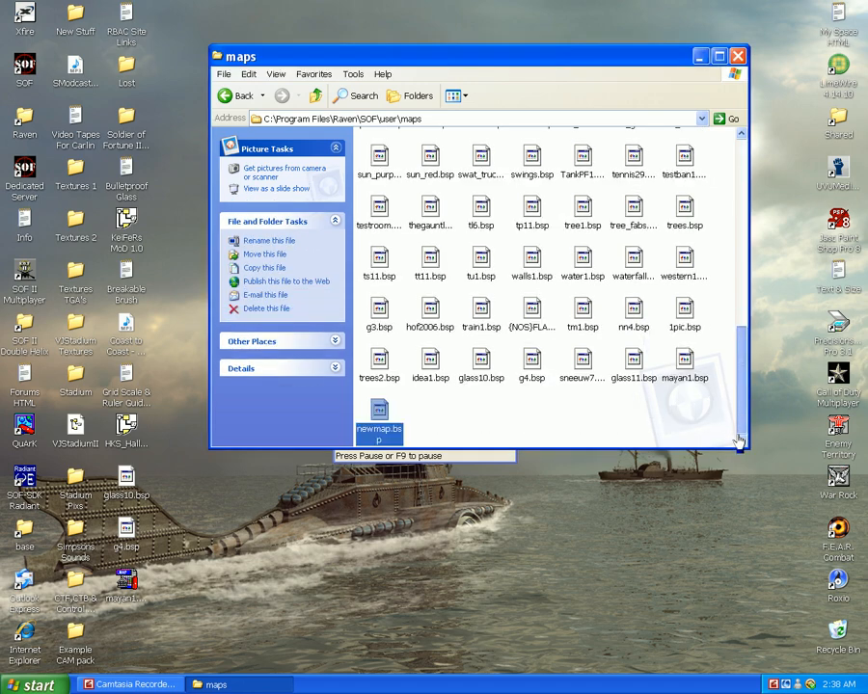
{"action": "left_click", "coordinate": [545, 424]}
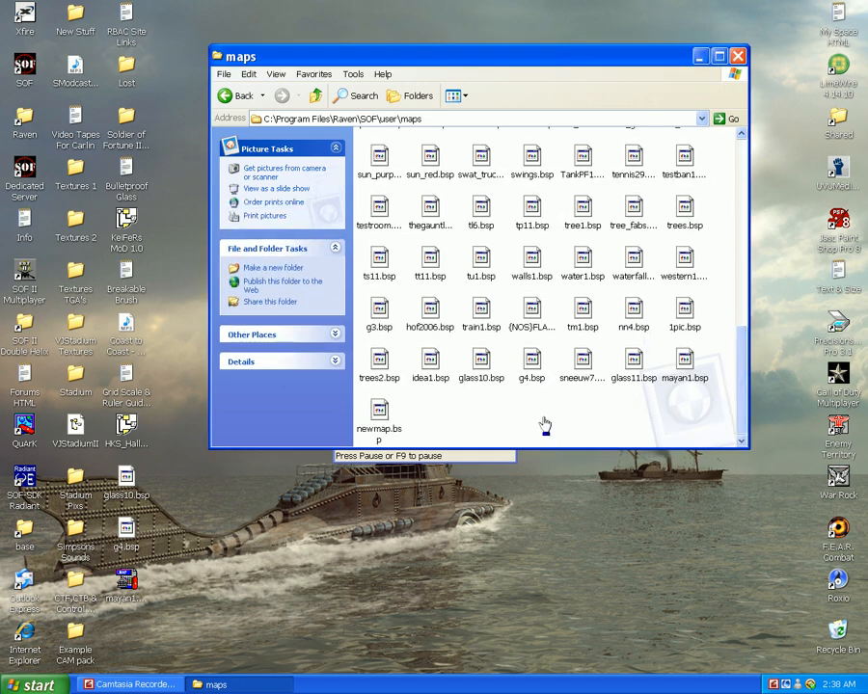